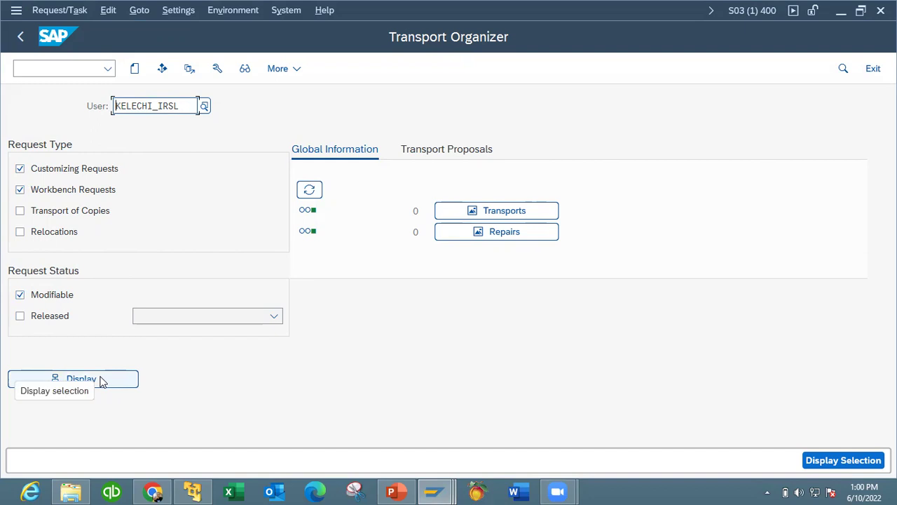
- Switch to the PowerPoint deck and highlight "automatically recorded" in the Customizing Request definition on the Transport Organizer Objects slide
{"action": "left_click", "coordinate": [342, 52]}
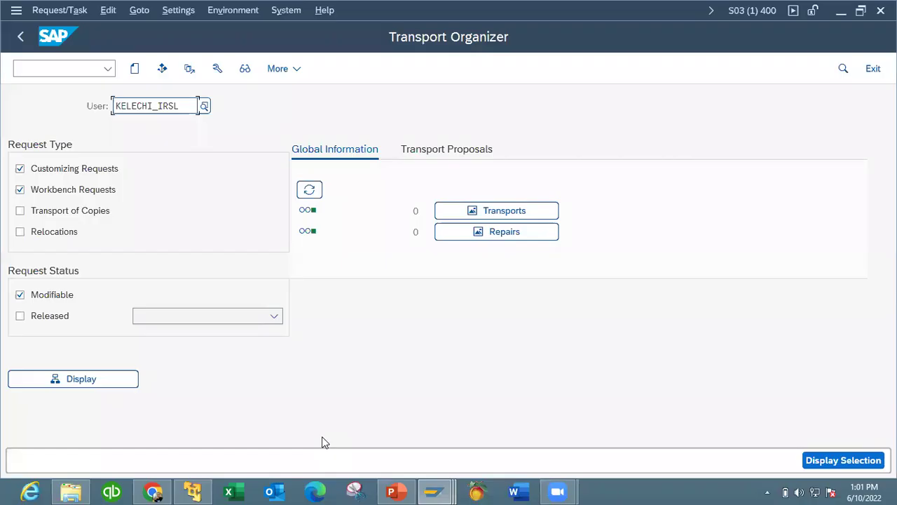
{"action": "left_click", "coordinate": [395, 491]}
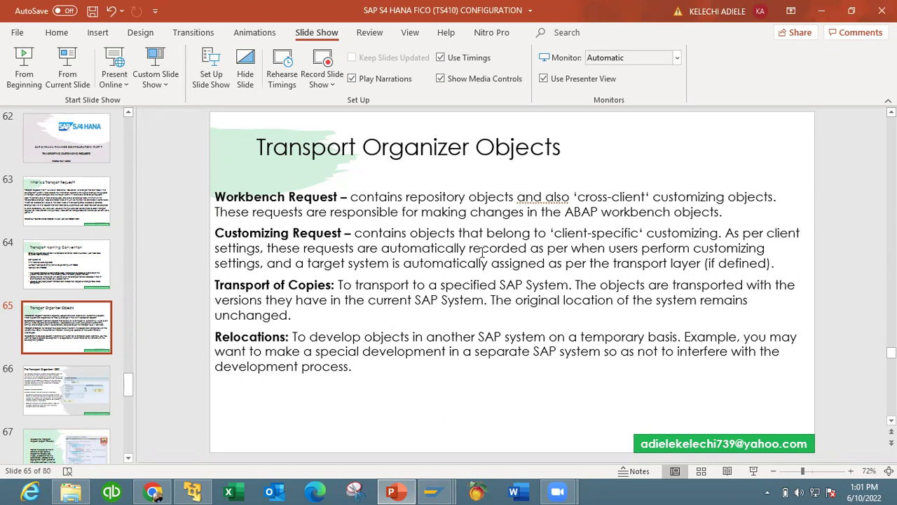
{"action": "left_click_drag", "start_coordinate": [380, 249], "coordinate": [527, 249]}
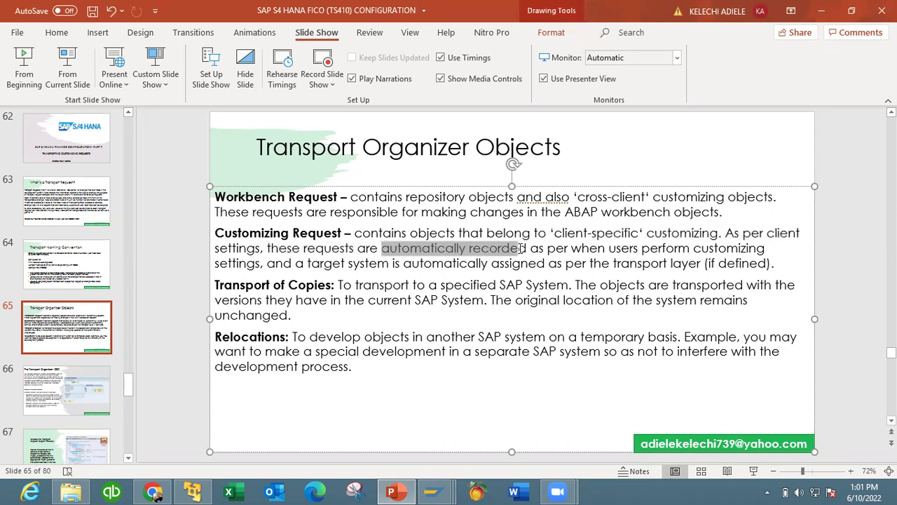
{"action": "left_click", "coordinate": [431, 265]}
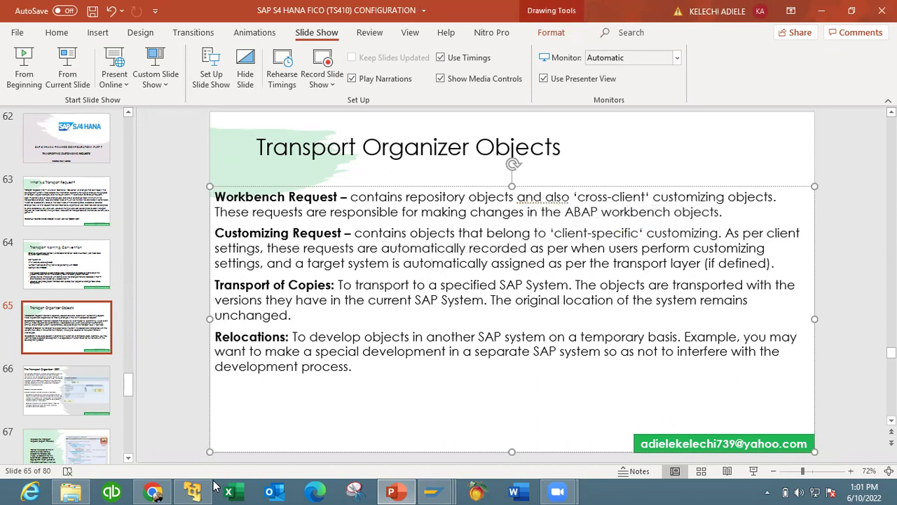
- In the SAP Easy Access session, run transaction SCC4, examine client 400's change recording settings, and return to the start screen
{"action": "mouse_move", "coordinate": [434, 490]}
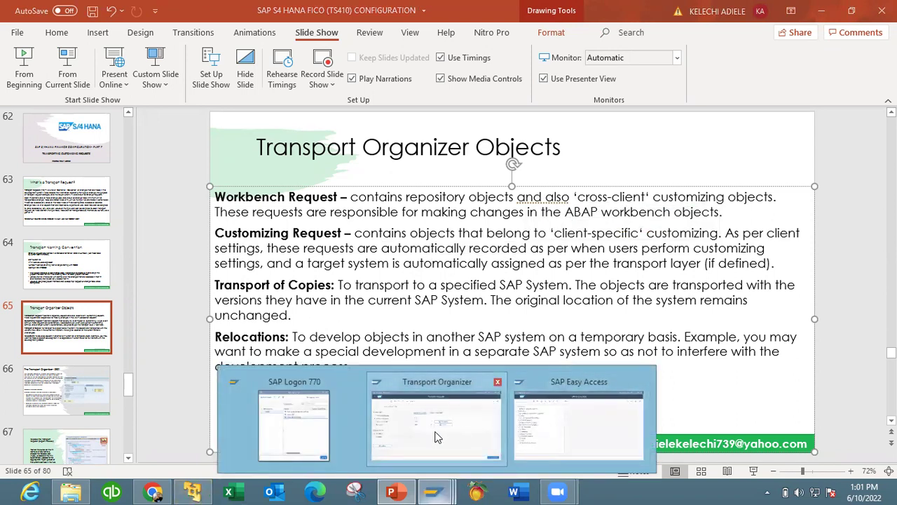
{"action": "left_click", "coordinate": [580, 425]}
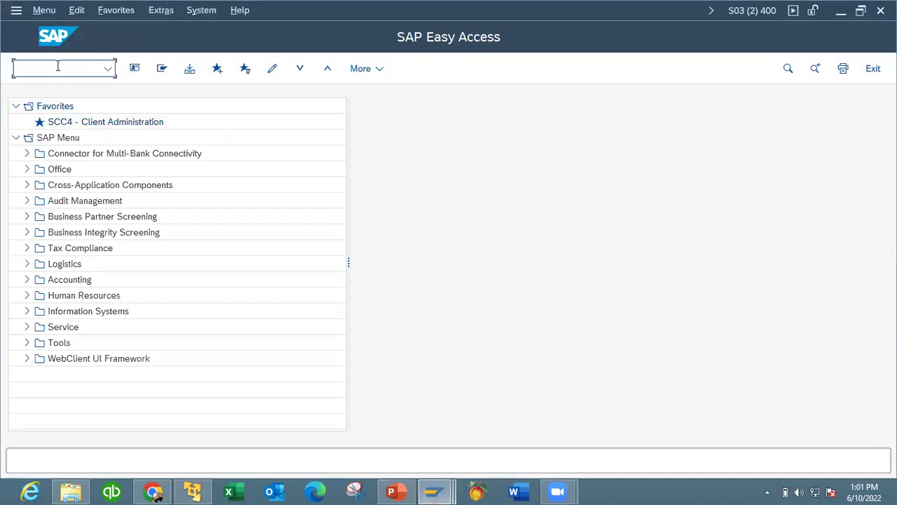
{"action": "type", "text": "SCC4"}
{"action": "key", "text": "Return"}
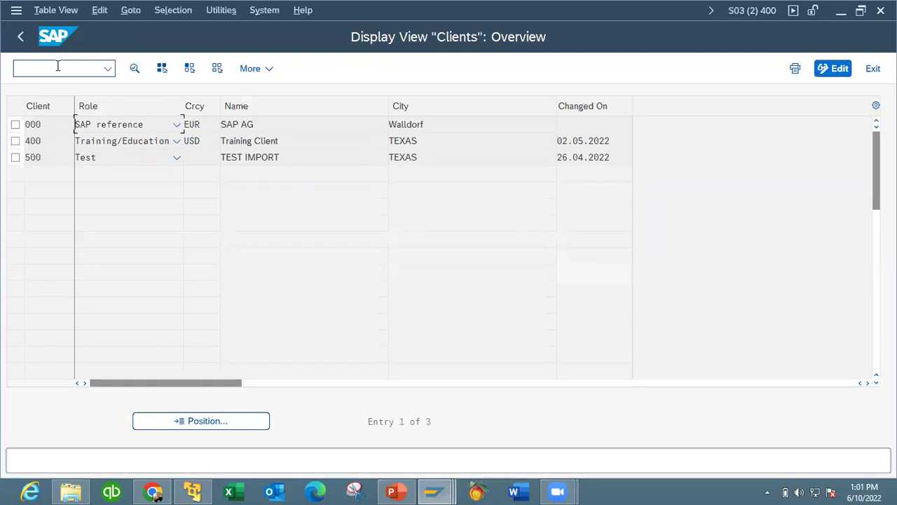
{"action": "double_click", "coordinate": [51, 142]}
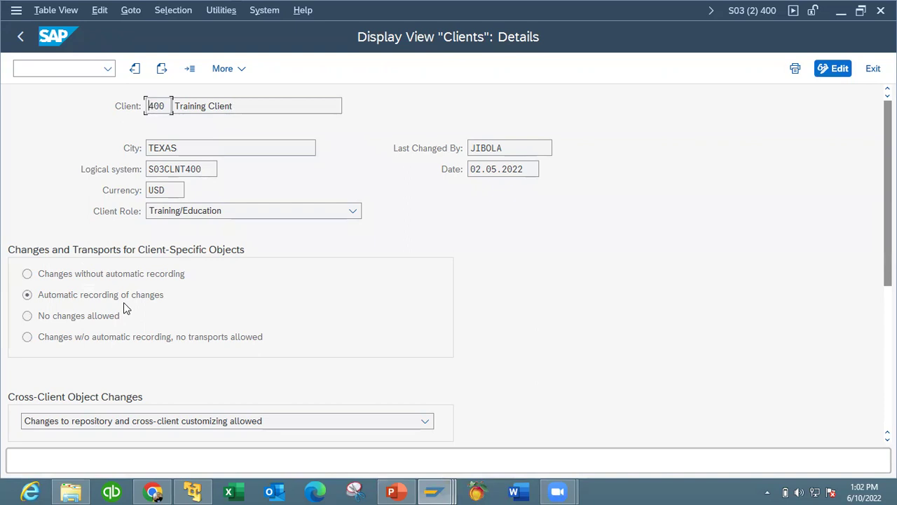
{"action": "left_click", "coordinate": [21, 36]}
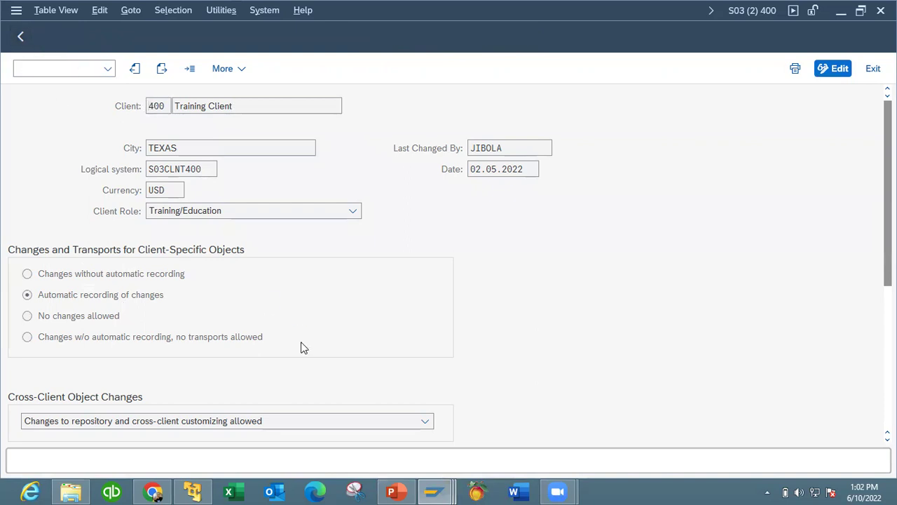
{"action": "mouse_move", "coordinate": [435, 492]}
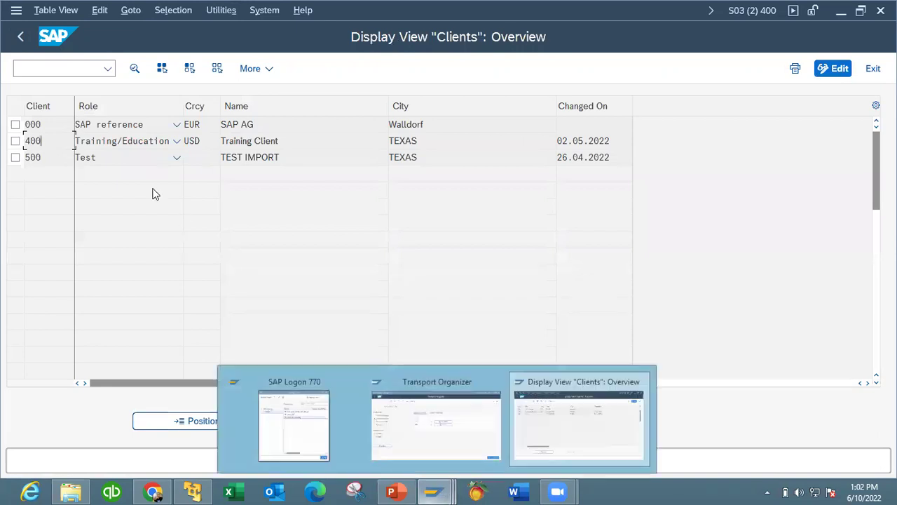
{"action": "left_click", "coordinate": [21, 36]}
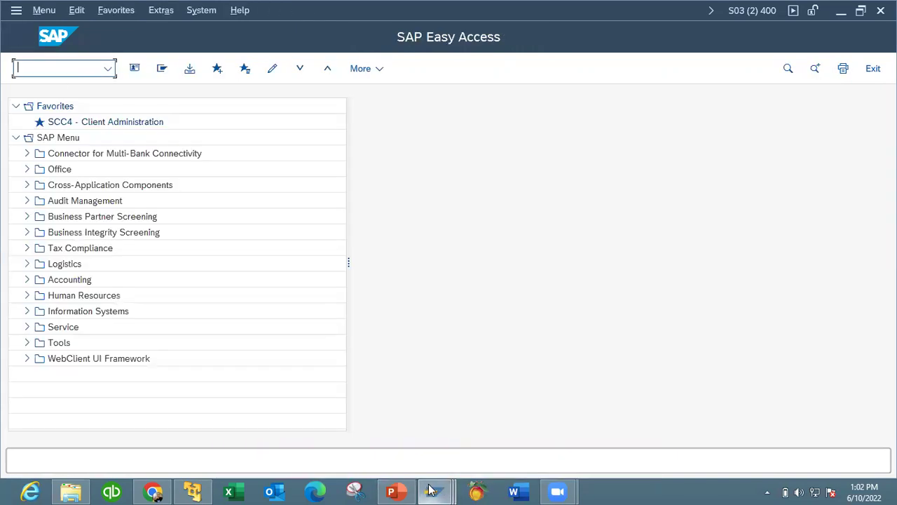
- In the Transport Organizer session, display the user's modifiable customizing and workbench requests
{"action": "left_click", "coordinate": [431, 445]}
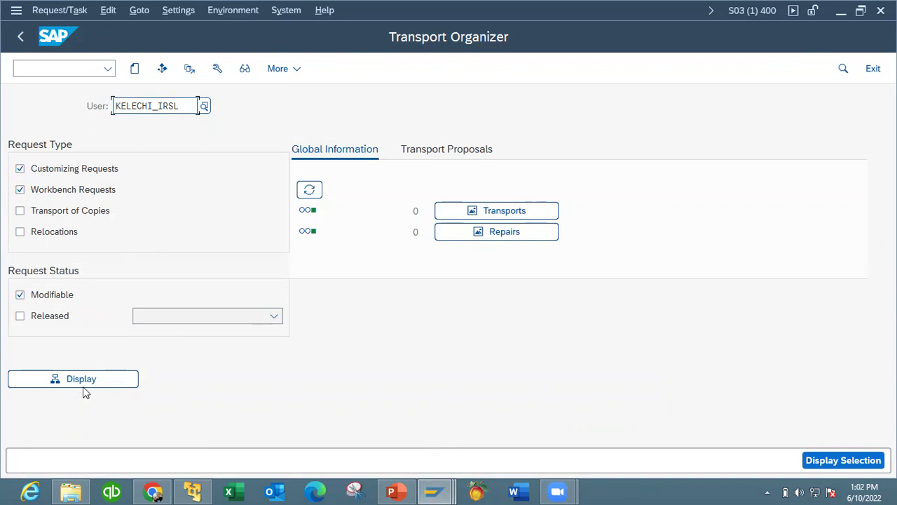
{"action": "left_click", "coordinate": [99, 380]}
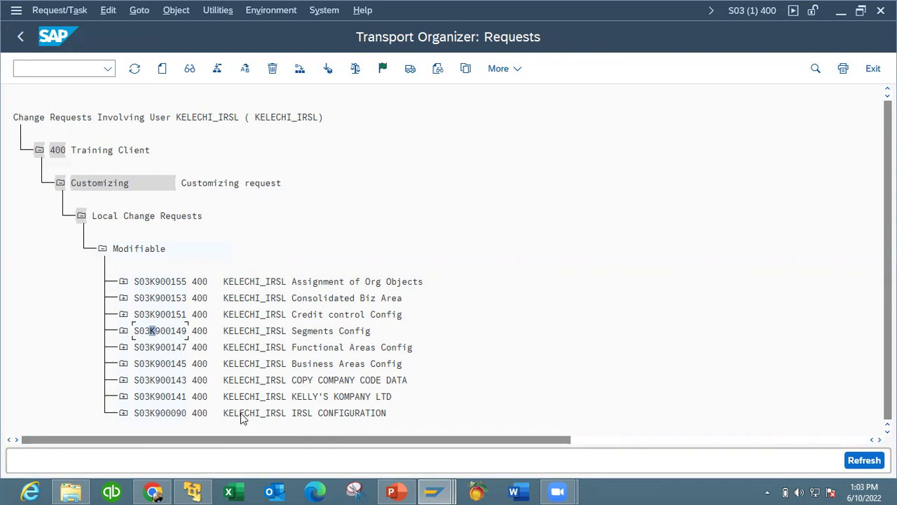
- Open the SAP Customizing Implementation Guide through transaction SPRO in a new session
{"action": "left_click", "coordinate": [524, 72]}
{"action": "left_click", "coordinate": [379, 163]}
{"action": "left_click", "coordinate": [125, 2]}
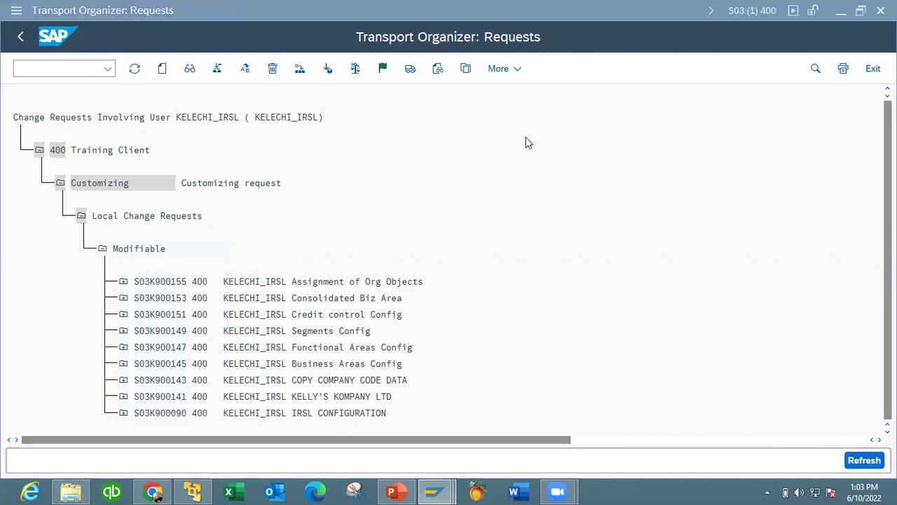
{"action": "left_click", "coordinate": [325, 196]}
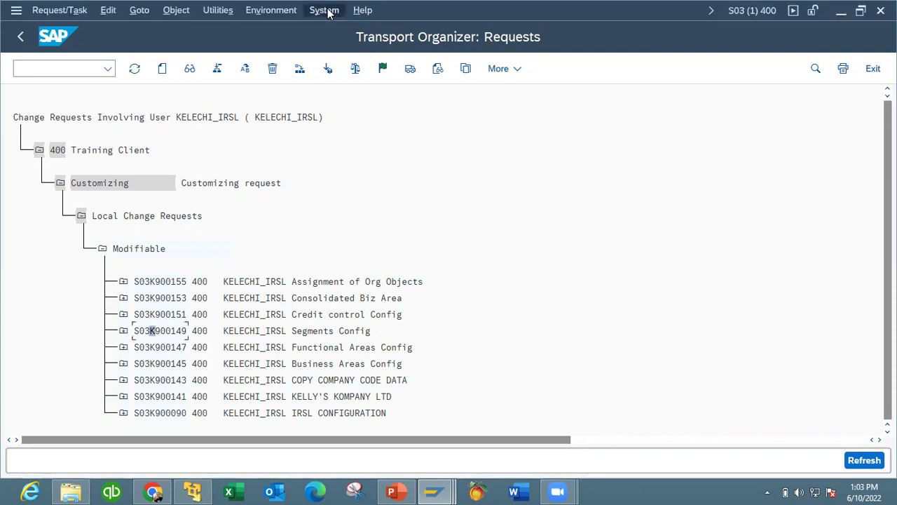
{"action": "left_click", "coordinate": [325, 10]}
{"action": "left_click", "coordinate": [337, 32]}
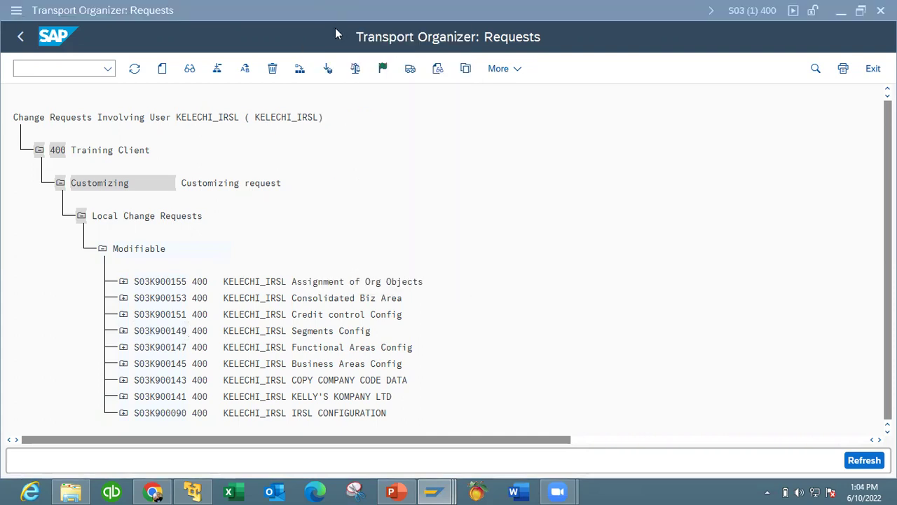
{"action": "type", "text": "SPRO"}
{"action": "key", "text": "Return"}
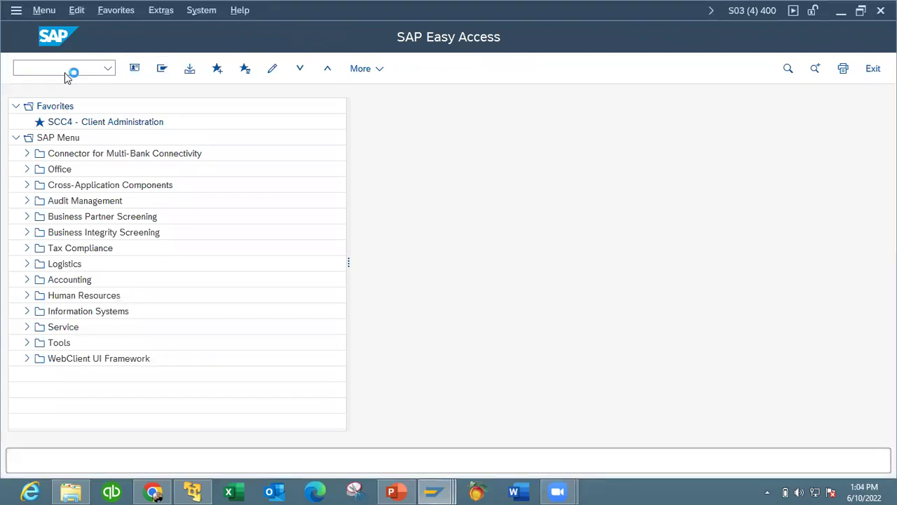
{"action": "left_click", "coordinate": [186, 70]}
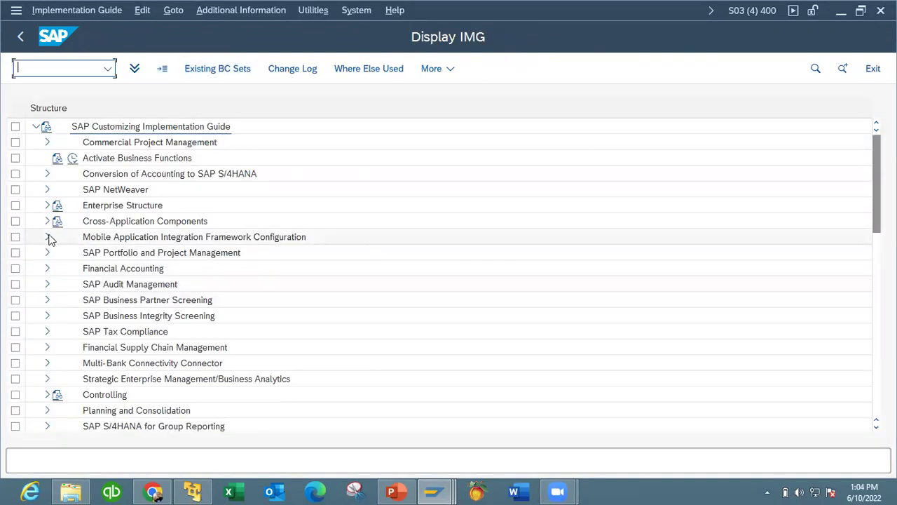
- Open Maintain FM Area under Enterprise Structure, Definition, Financial Accounting in the implementation guide
{"action": "left_click", "coordinate": [47, 205]}
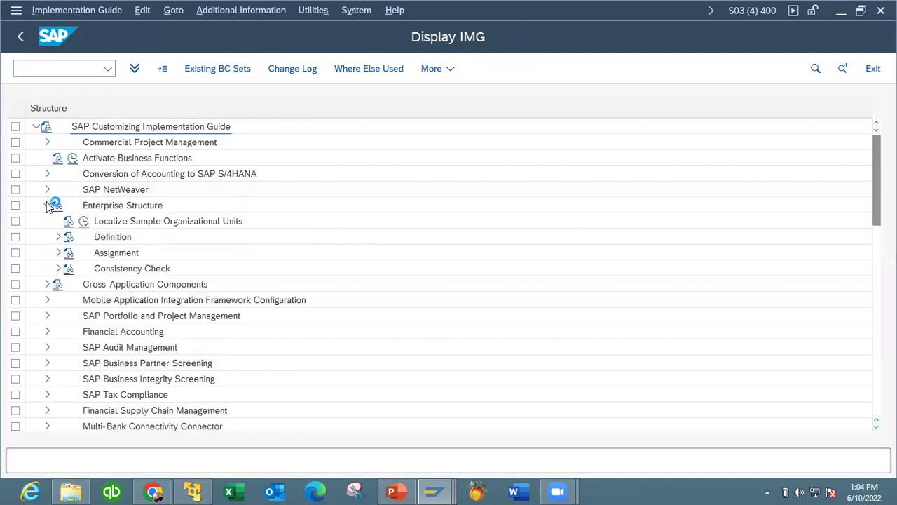
{"action": "left_click", "coordinate": [59, 238]}
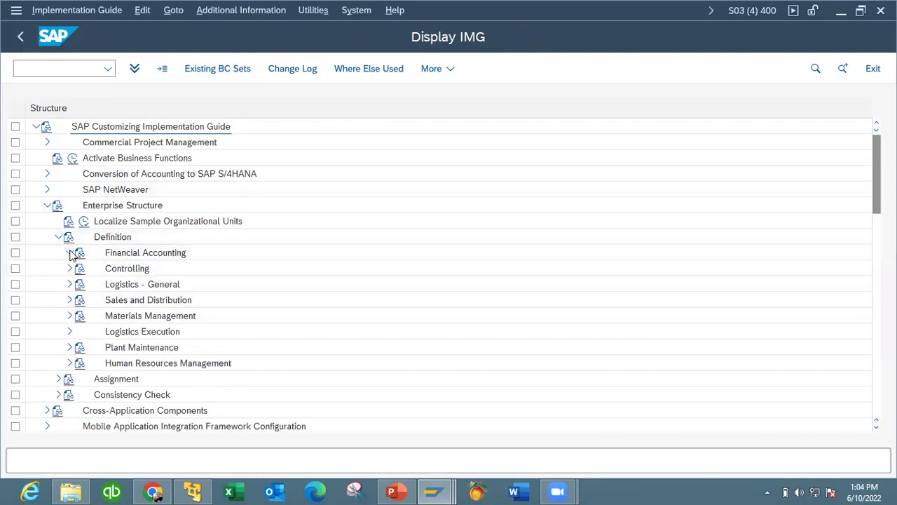
{"action": "left_click", "coordinate": [70, 253]}
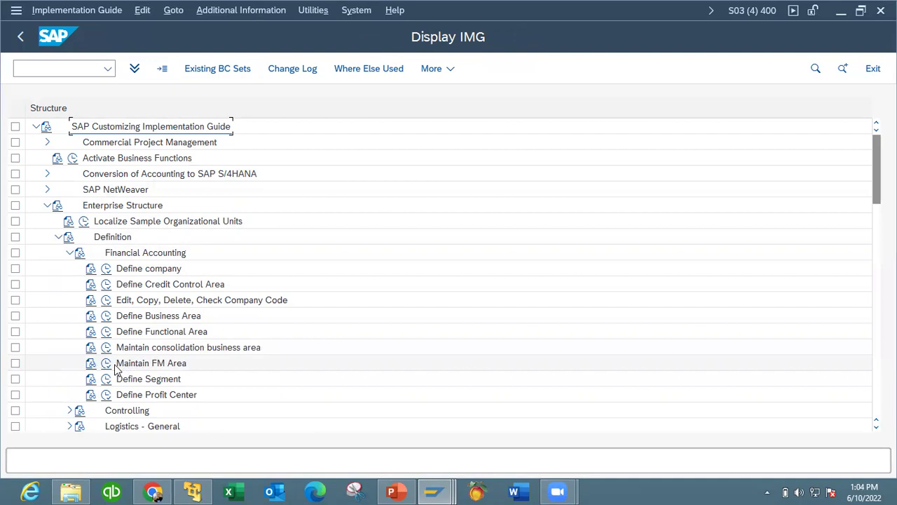
{"action": "left_click", "coordinate": [106, 363]}
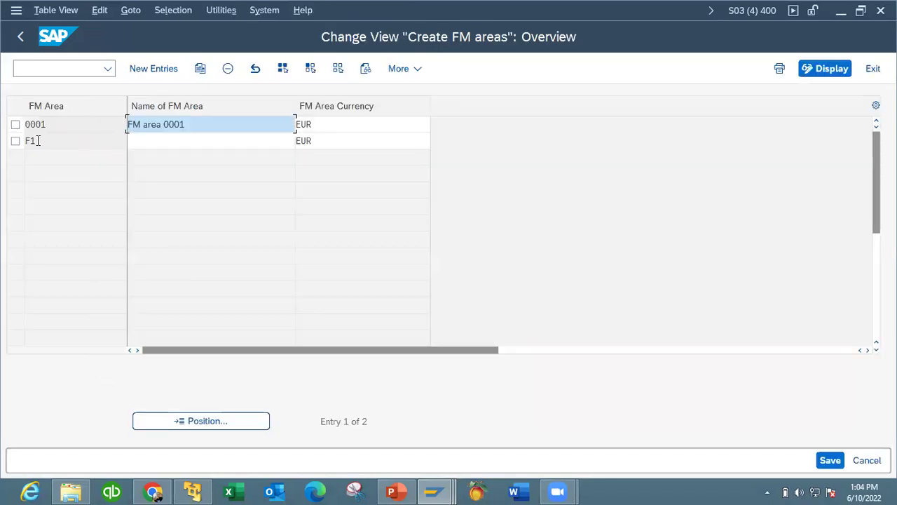
- Copy FM area 0001 and set the copy's FM area code to KKFM
{"action": "left_click", "coordinate": [14, 124]}
{"action": "left_click", "coordinate": [201, 70]}
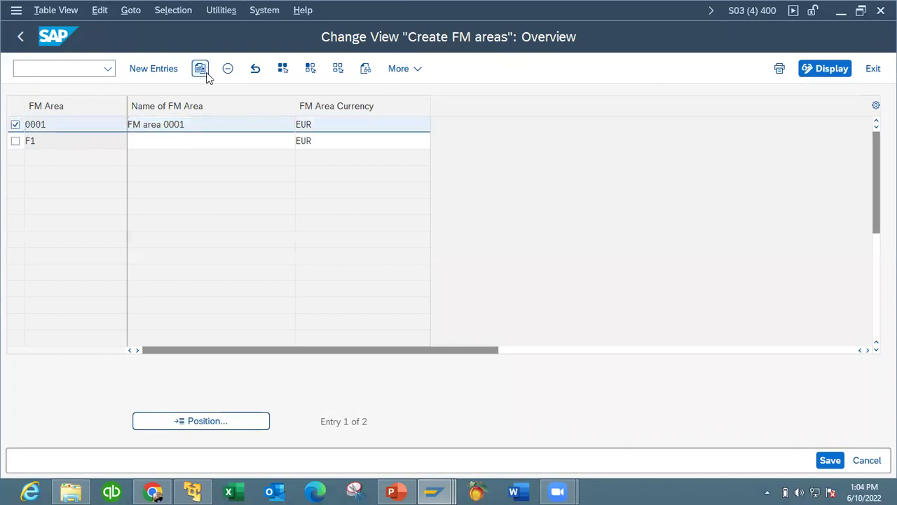
{"action": "key", "text": "BackSpace"}
{"action": "key", "text": "BackSpace"}
{"action": "key", "text": "BackSpace"}
{"action": "type", "text": "01"}
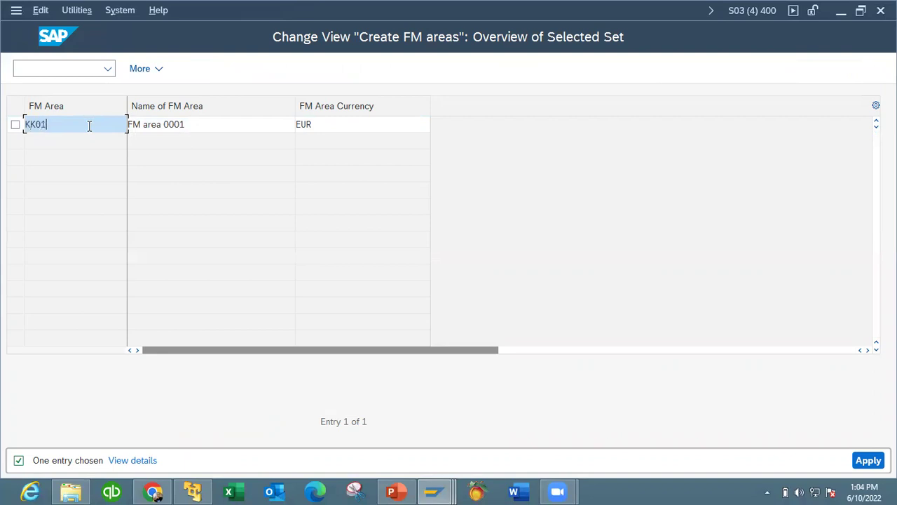
{"action": "key", "text": "BackSpace"}
{"action": "key", "text": "BackSpace"}
{"action": "type", "text": "FM"}
- Name the copied area "FM area KK01", apply the copy and start saving the entry
{"action": "left_click", "coordinate": [213, 124]}
{"action": "key", "text": "BackSpace"}
{"action": "key", "text": "BackSpace"}
{"action": "key", "text": "BackSpace"}
{"action": "type", "text": "KK01"}
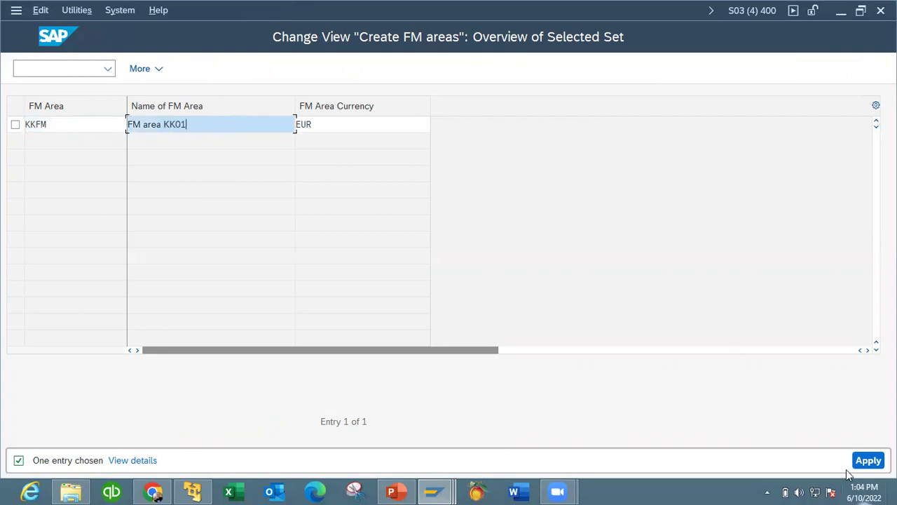
{"action": "left_click", "coordinate": [867, 461]}
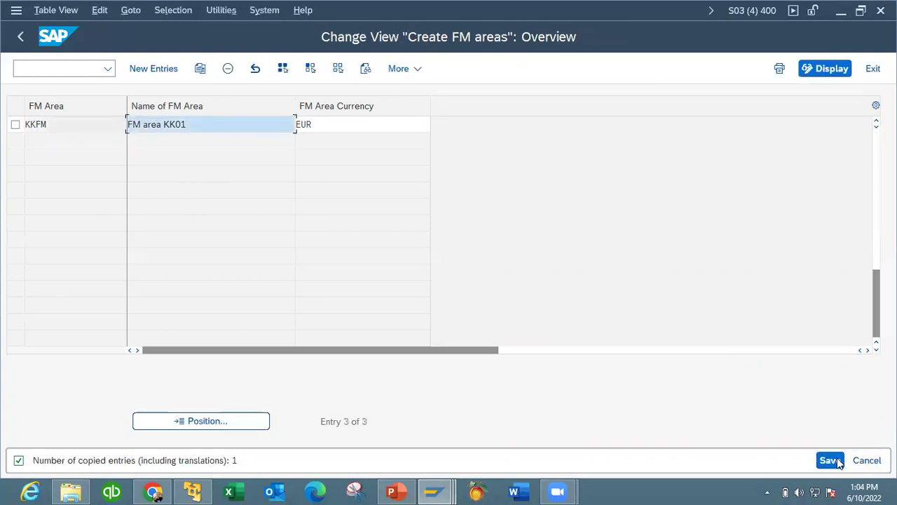
{"action": "left_click", "coordinate": [829, 460]}
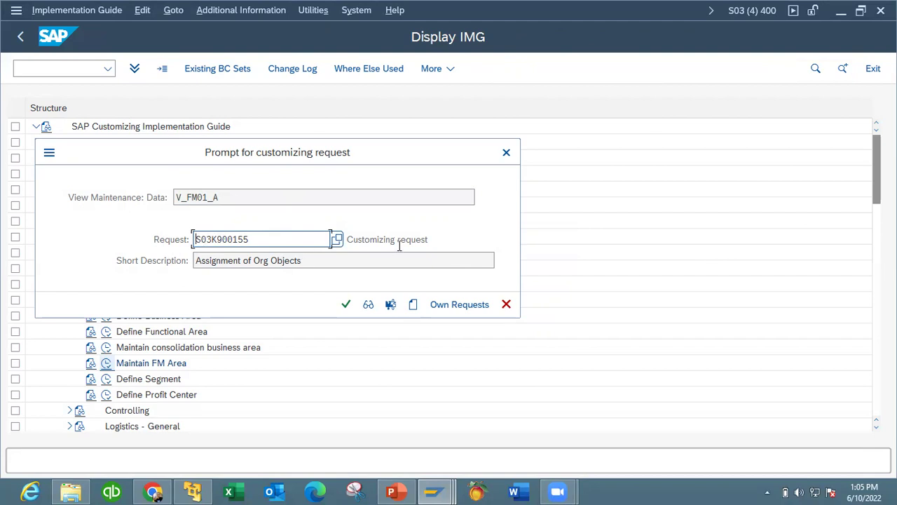
- Leave the request list in the Transport Organizer session and return to the customizing request prompt in the Display IMG session
{"action": "left_click", "coordinate": [432, 491]}
{"action": "left_click", "coordinate": [356, 440]}
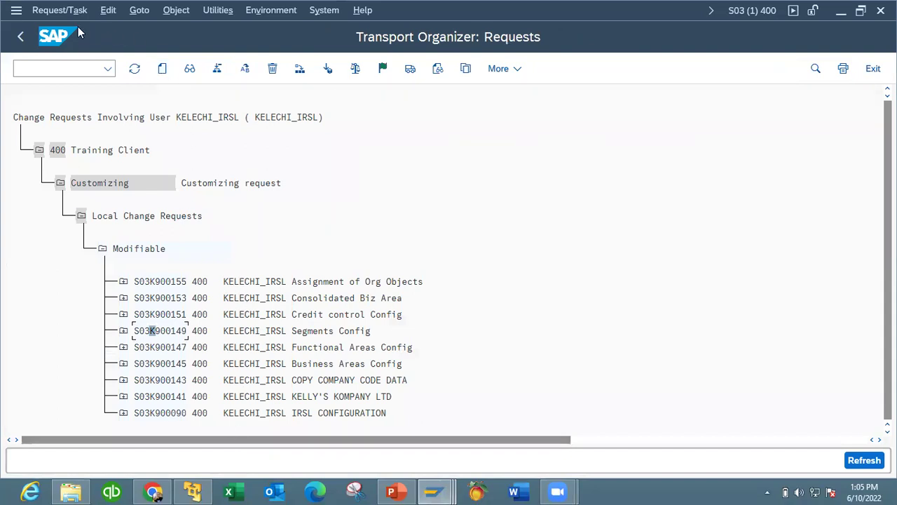
{"action": "left_click", "coordinate": [871, 70]}
{"action": "left_click", "coordinate": [432, 491]}
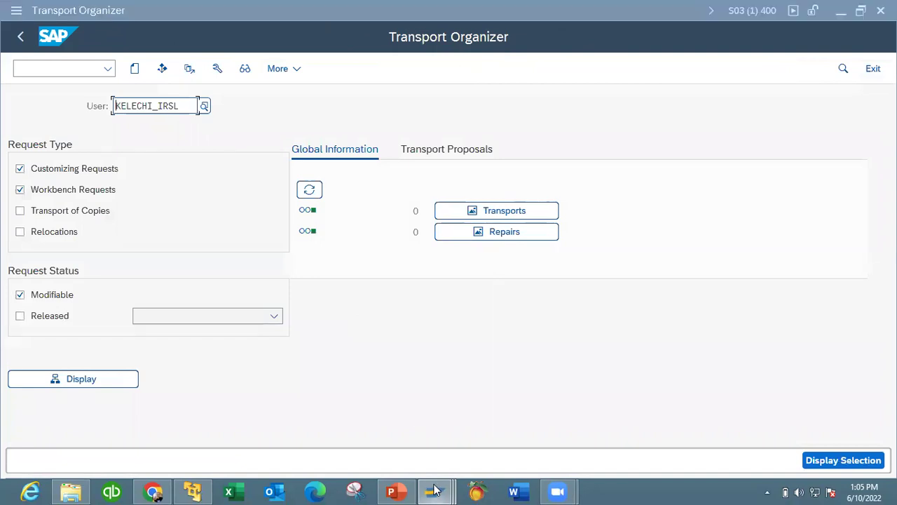
{"action": "left_click", "coordinate": [626, 441]}
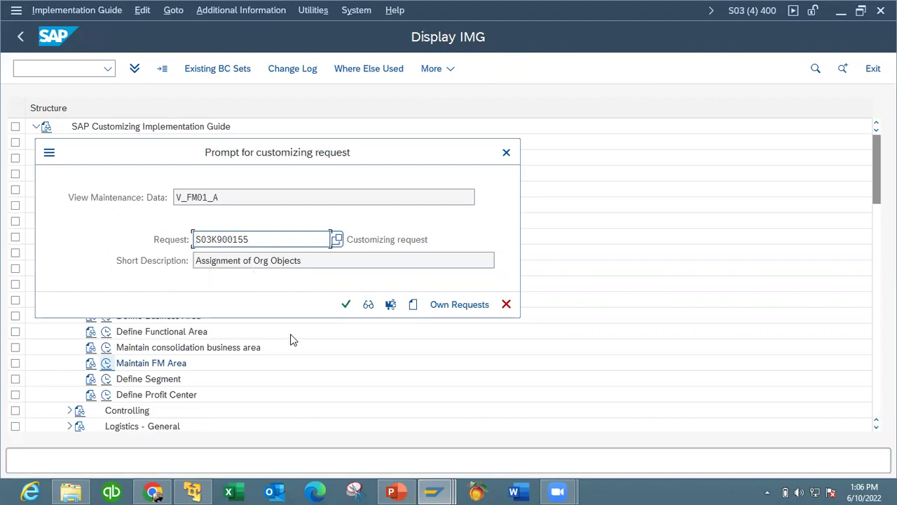
- Create a customizing request described as "FM AREA- KK01" and save the FM area entry under it
{"action": "left_click", "coordinate": [414, 305]}
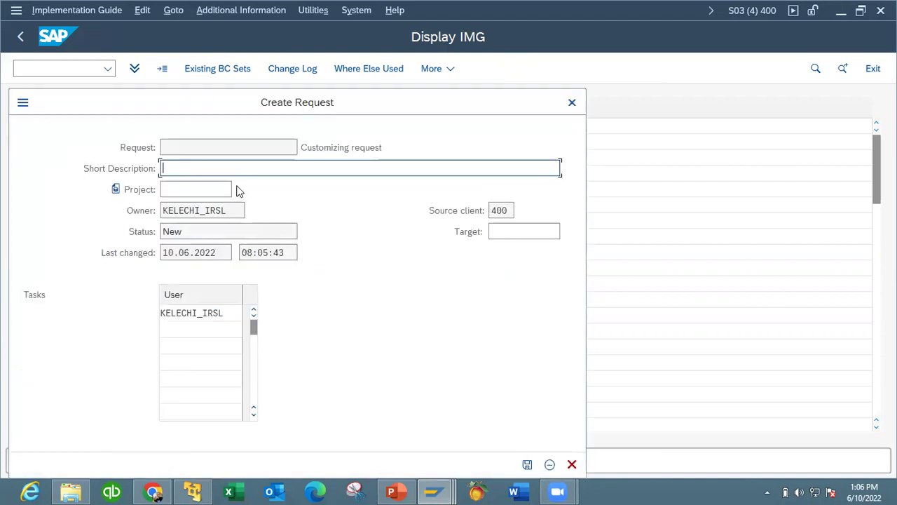
{"action": "type", "text": "FM AREA"}
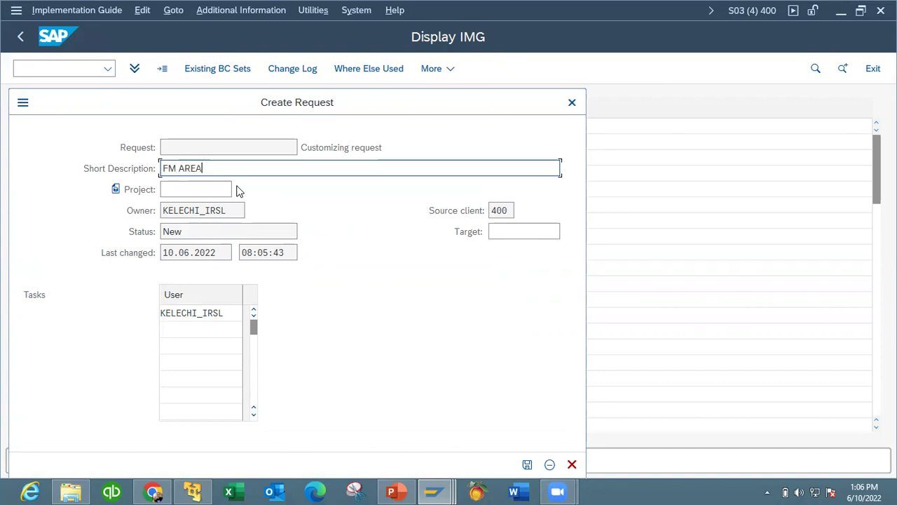
{"action": "type", "text": "= "}
{"action": "type", "text": "- KK01"}
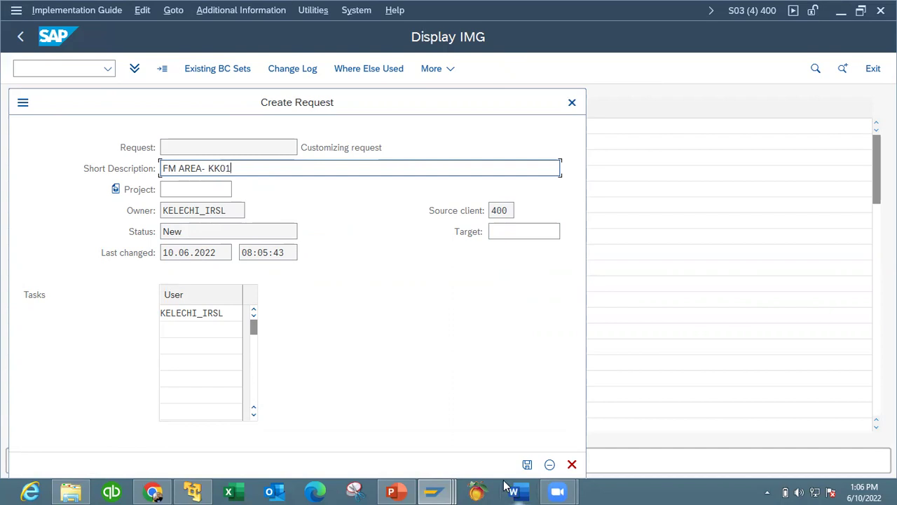
{"action": "left_click", "coordinate": [527, 464]}
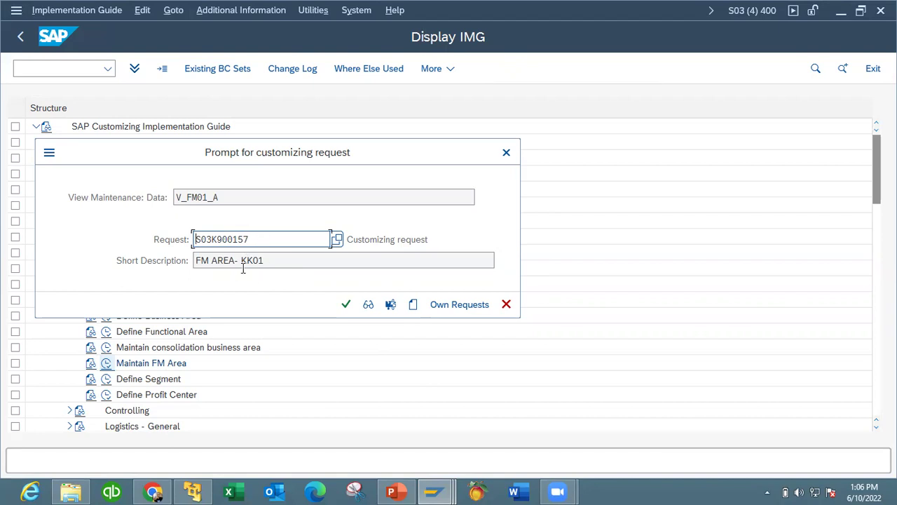
{"action": "left_click", "coordinate": [346, 304]}
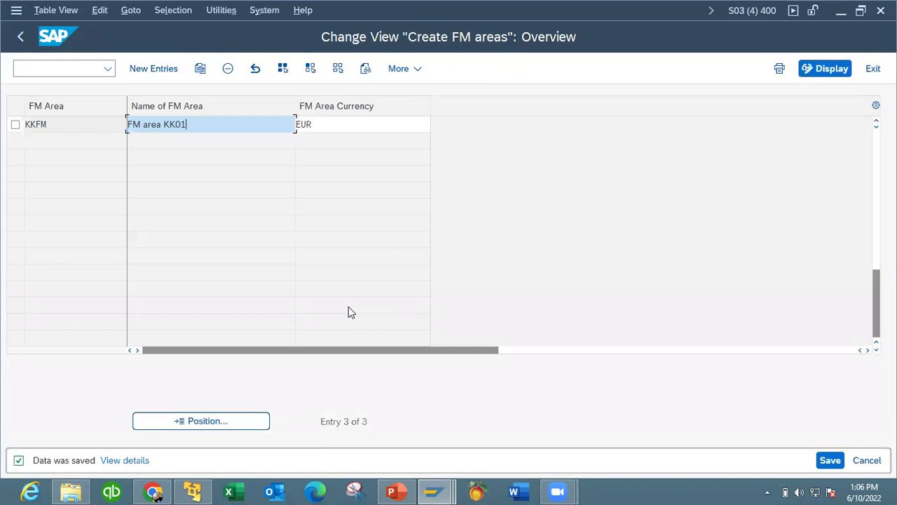
- Leave the FM areas view and display the modifiable customizing and workbench requests in the Transport Organizer session
{"action": "left_click", "coordinate": [21, 36]}
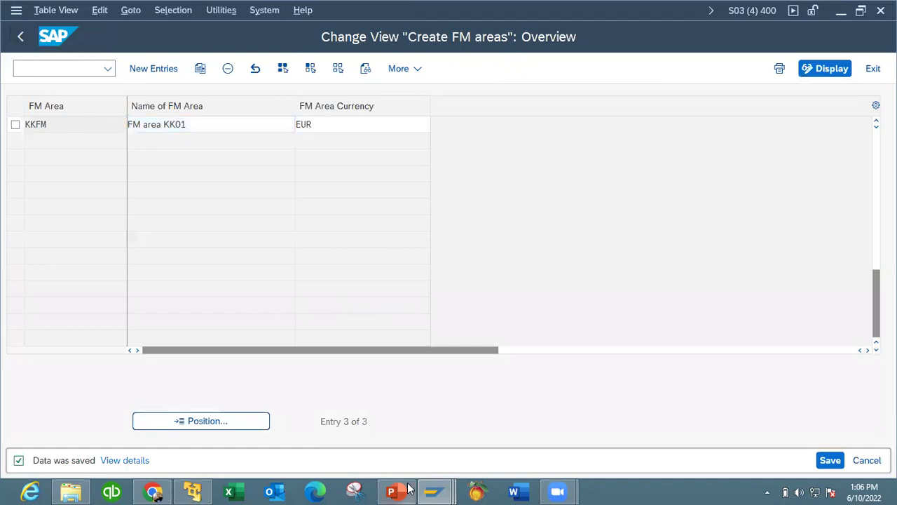
{"action": "left_click", "coordinate": [440, 490]}
{"action": "left_click", "coordinate": [356, 430]}
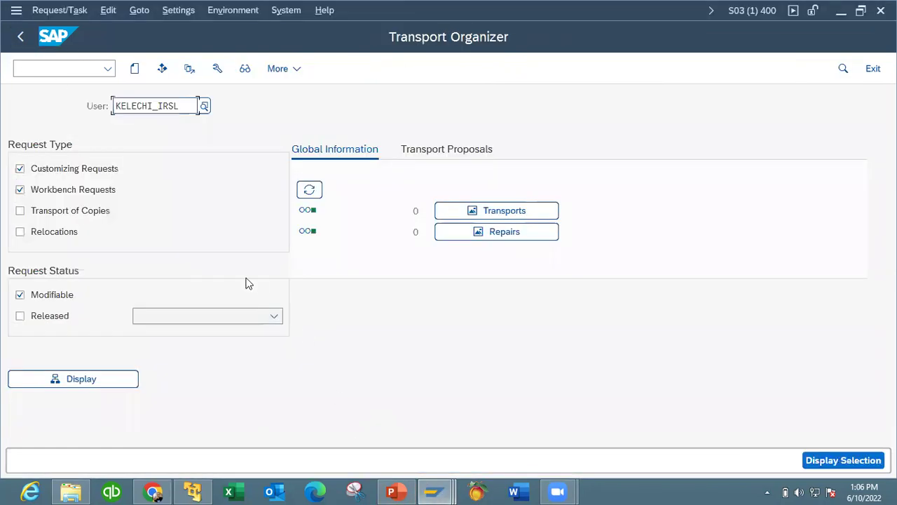
{"action": "left_click", "coordinate": [99, 382]}
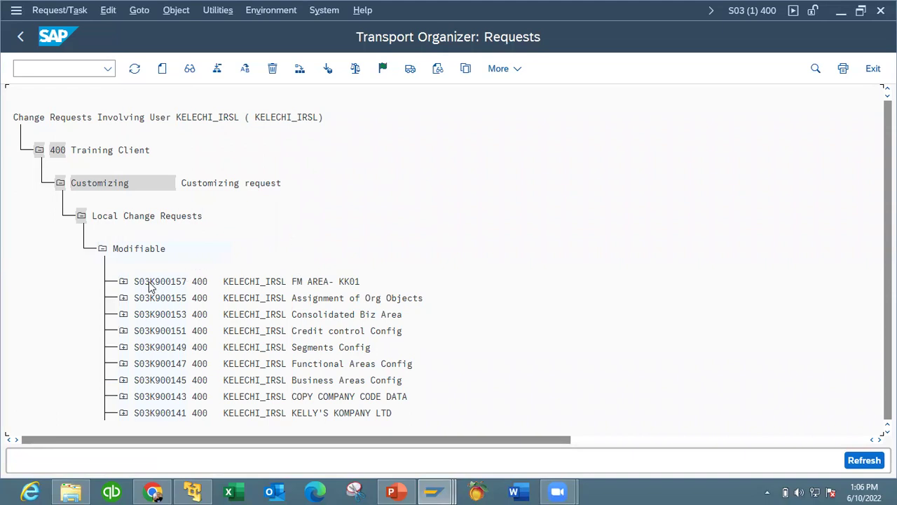
- Mark the request number of the "FM AREA- KK01" request in the Transport Organizer list
{"action": "mouse_move", "coordinate": [440, 489]}
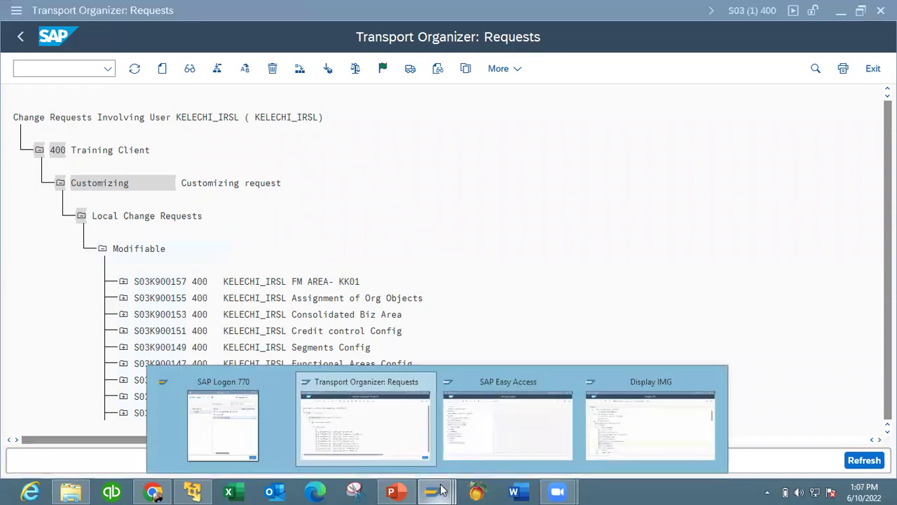
{"action": "left_click", "coordinate": [375, 438]}
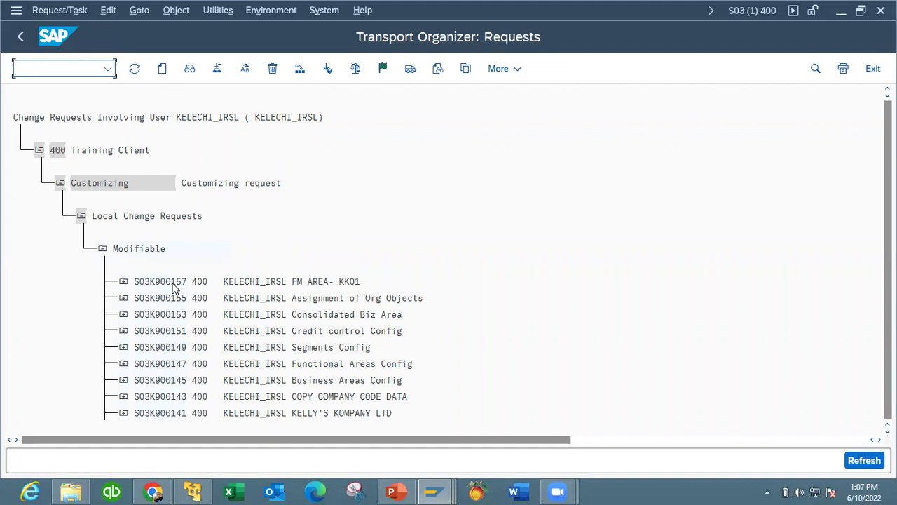
{"action": "type", "text": "y"}
{"action": "left_click", "coordinate": [184, 283]}
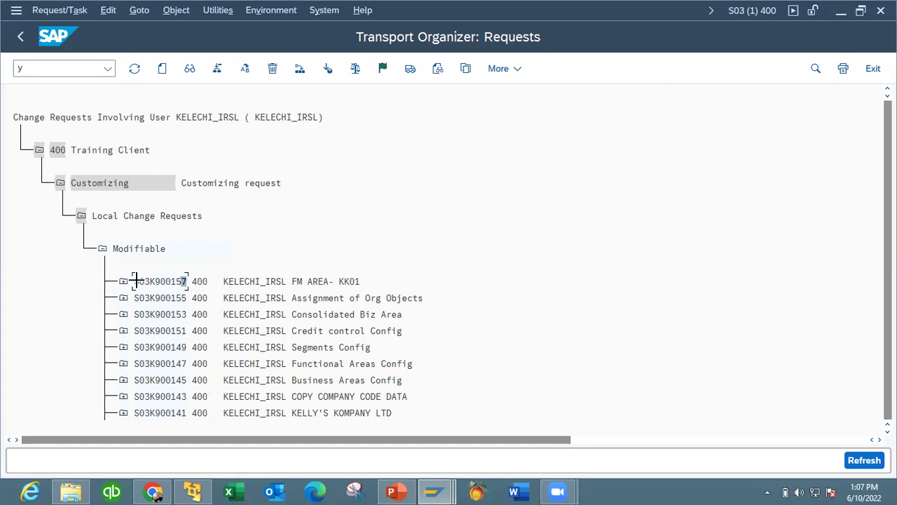
{"action": "left_click_drag", "start_coordinate": [136, 281], "coordinate": [185, 280]}
- Leave the Transport Organizer and try to open the client copy transaction SCC1 in client 400
{"action": "left_click", "coordinate": [21, 38]}
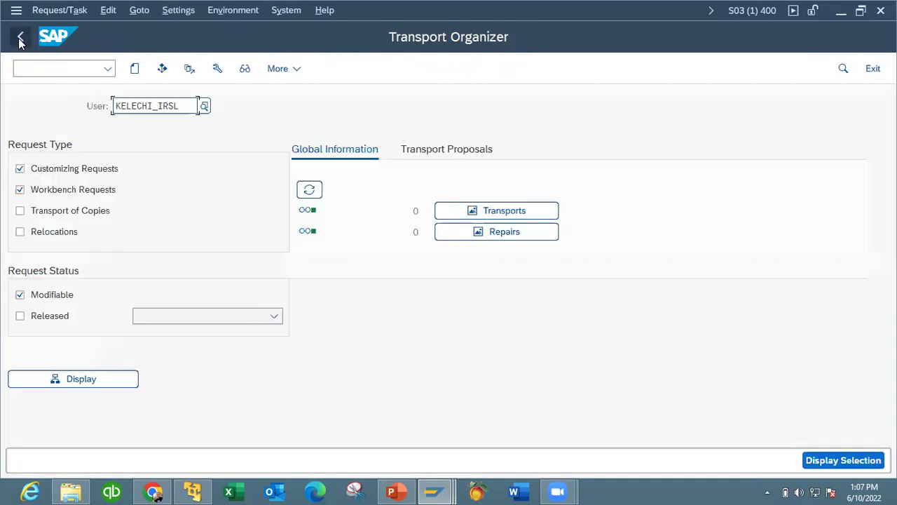
{"action": "left_click", "coordinate": [21, 41]}
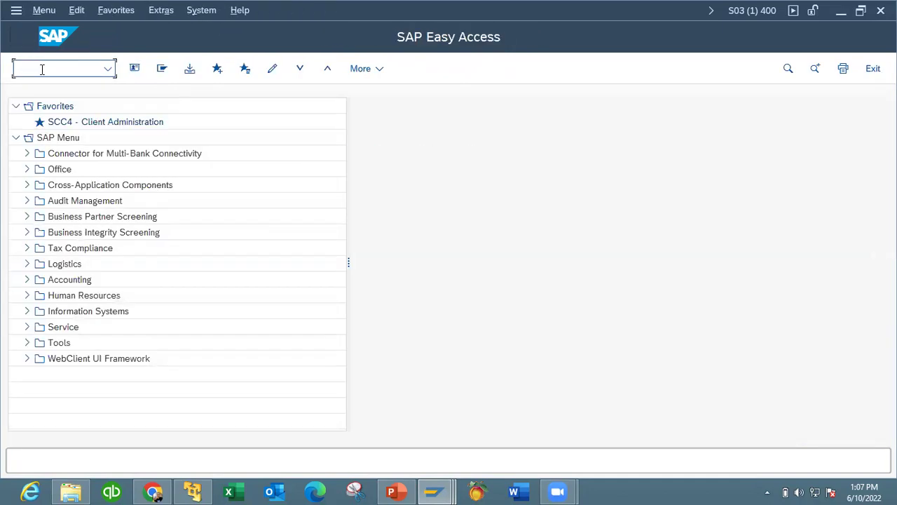
{"action": "type", "text": "SCC1"}
{"action": "key", "text": "Return"}
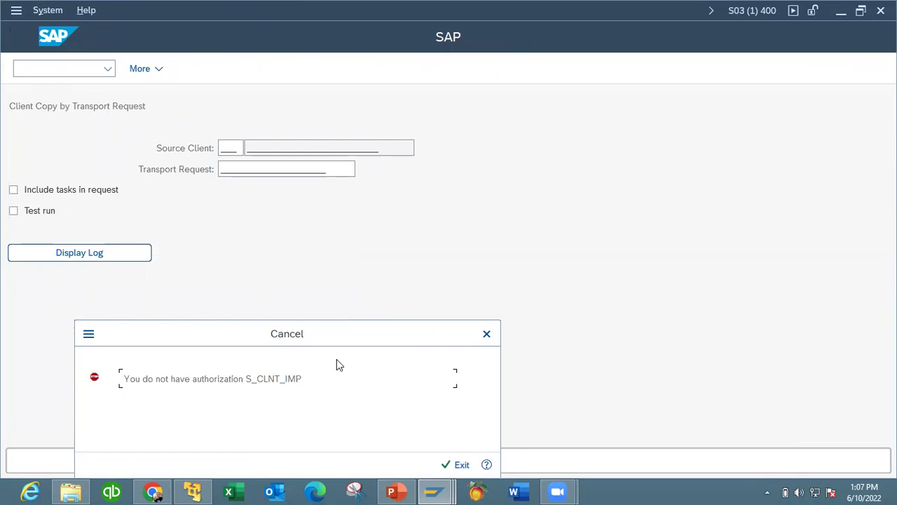
{"action": "left_click", "coordinate": [487, 331]}
- Switch to the Windows Server 2003 virtual machine, send it the log-on security command and minimise its window
{"action": "left_click", "coordinate": [190, 491]}
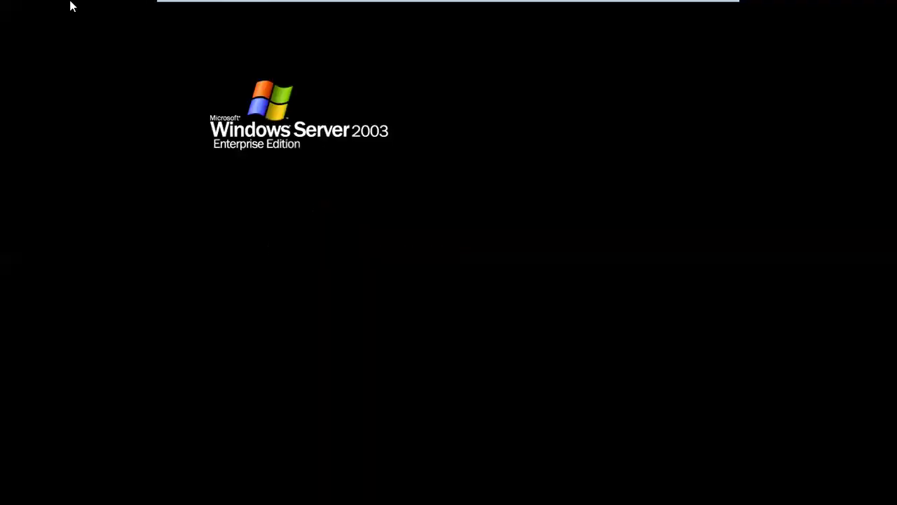
{"action": "left_click", "coordinate": [227, 8]}
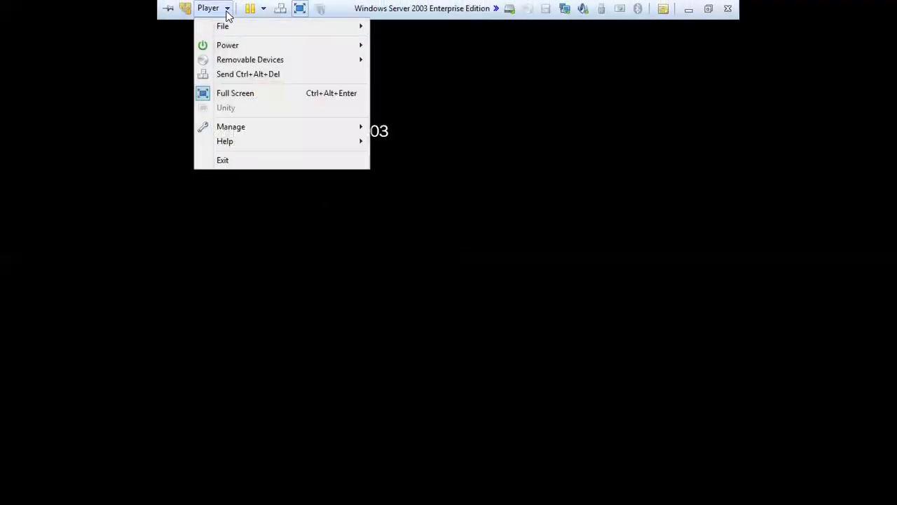
{"action": "left_click", "coordinate": [256, 74]}
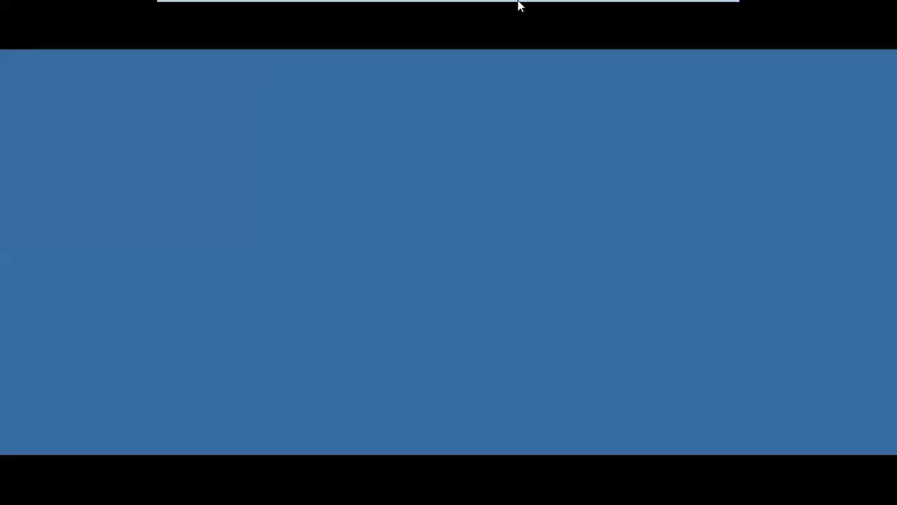
{"action": "mouse_move", "coordinate": [518, 4]}
{"action": "left_click", "coordinate": [688, 8]}
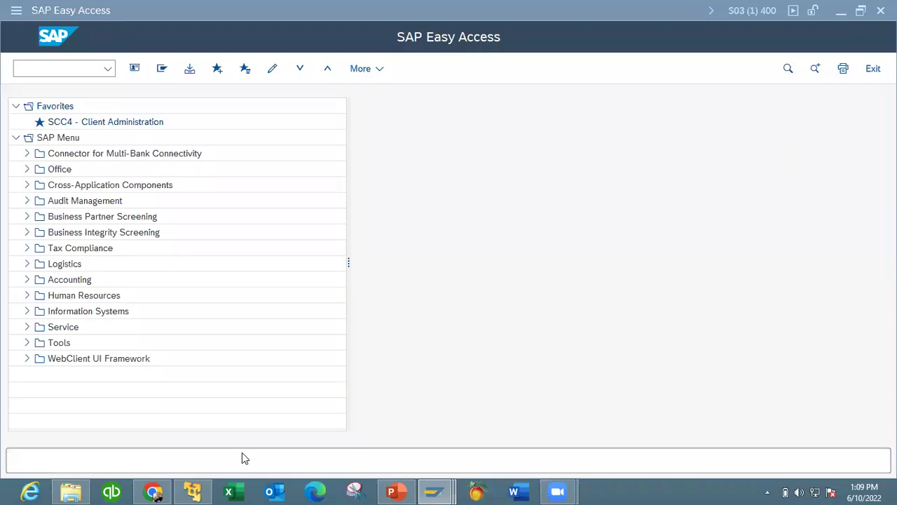
- Return to the virtual machine and start transaction SCC1 in its SAP session
{"action": "left_click", "coordinate": [193, 491]}
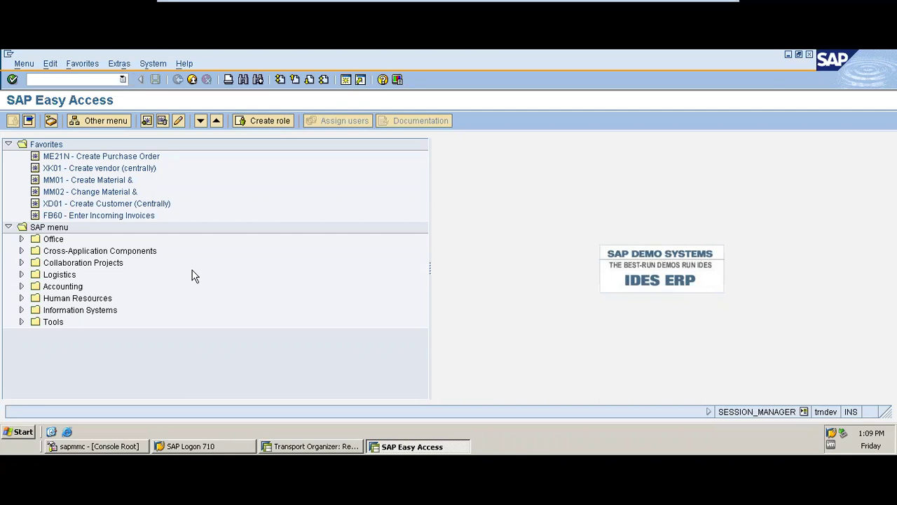
{"action": "type", "text": "scc1"}
{"action": "key", "text": "Return"}
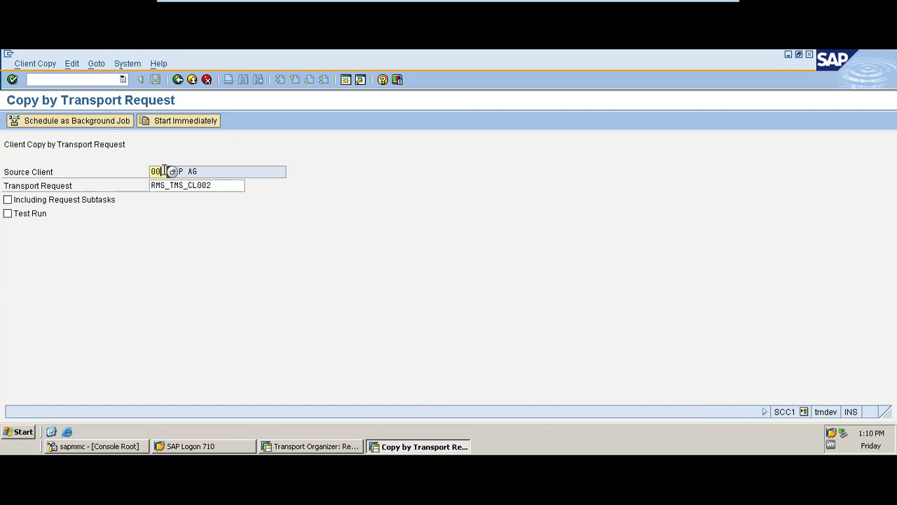
- Set the source client of the copy by transport request to 400
{"action": "key", "text": "BackSpace"}
{"action": "key", "text": "BackSpace"}
{"action": "key", "text": "BackSpace"}
{"action": "type", "text": "400"}
{"action": "key", "text": "Tab"}
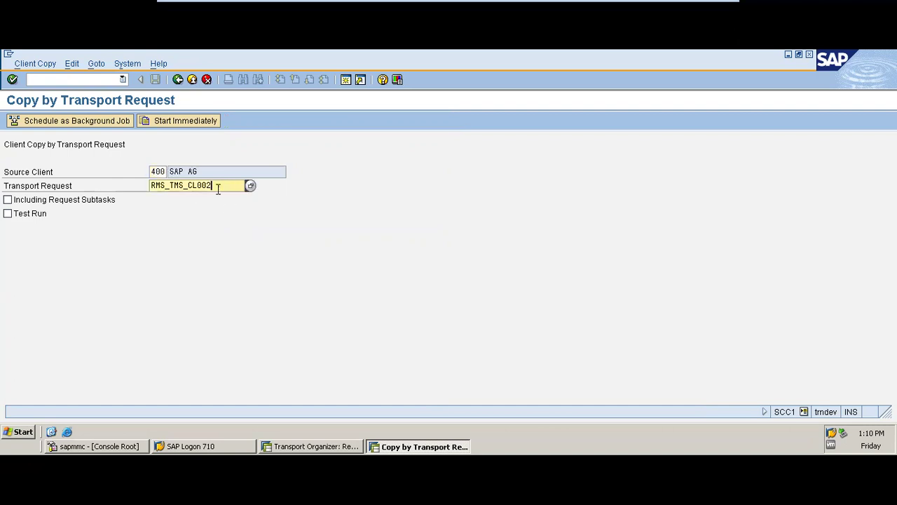
{"action": "type", "text": "RMS_TMS"}
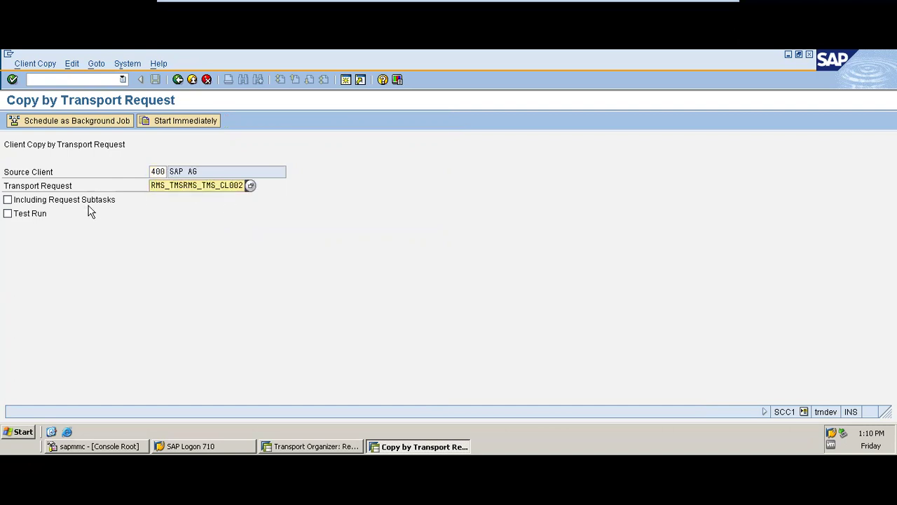
{"action": "left_click_drag", "start_coordinate": [151, 185], "coordinate": [292, 195]}
{"action": "key", "text": "ctrl+c"}
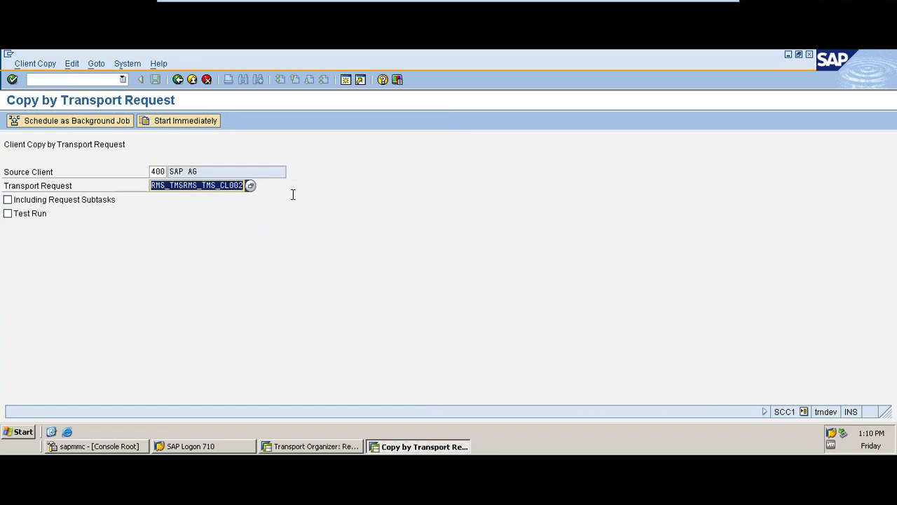
{"action": "key", "text": "BackSpace"}
{"action": "key", "text": "BackSpace"}
{"action": "key", "text": "BackSpace"}
{"action": "key", "text": "BackSpace"}
{"action": "key", "text": "BackSpace"}
{"action": "key", "text": "BackSpace"}
{"action": "key", "text": "BackSpace"}
{"action": "key", "text": "BackSpace"}
{"action": "key", "text": "BackSpace"}
{"action": "key", "text": "BackSpace"}
{"action": "key", "text": "BackSpace"}
{"action": "key", "text": "BackSpace"}
{"action": "key", "text": "BackSpace"}
{"action": "key", "text": "BackSpace"}
{"action": "key", "text": "BackSpace"}
{"action": "key", "text": "BackSpace"}
{"action": "key", "text": "BackSpace"}
{"action": "key", "text": "BackSpace"}
{"action": "key", "text": "BackSpace"}
{"action": "key", "text": "BackSpace"}
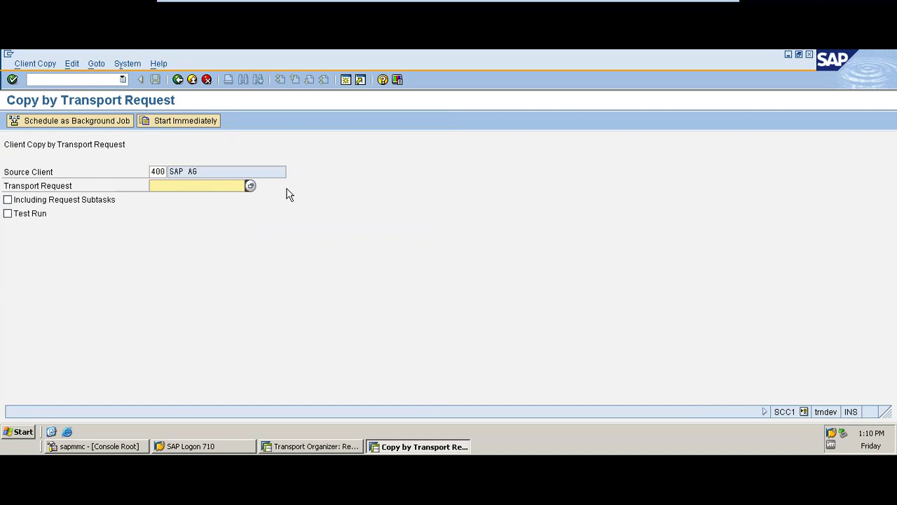
{"action": "key", "text": "ctrl+v"}
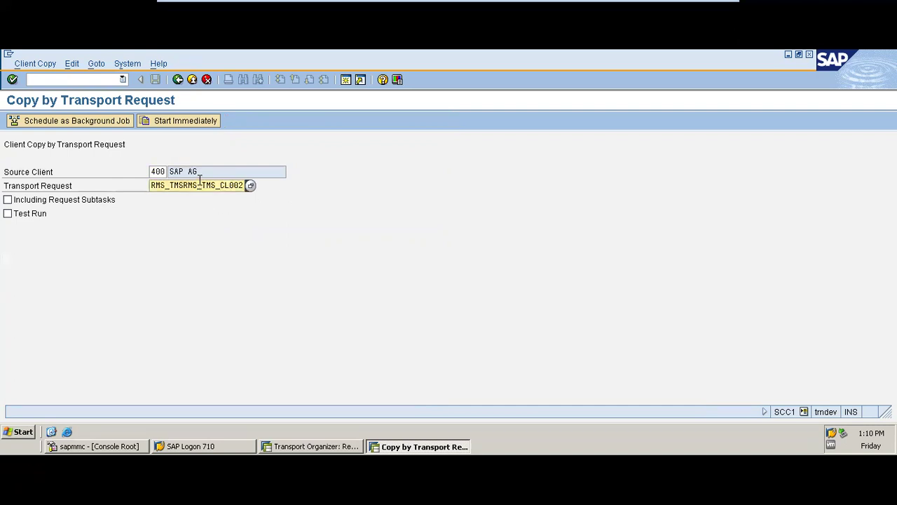
- Remove the extra prefix so the transport request reads RMS_TMS_CL002 and enable the test run
{"action": "left_click_drag", "start_coordinate": [184, 185], "coordinate": [95, 187]}
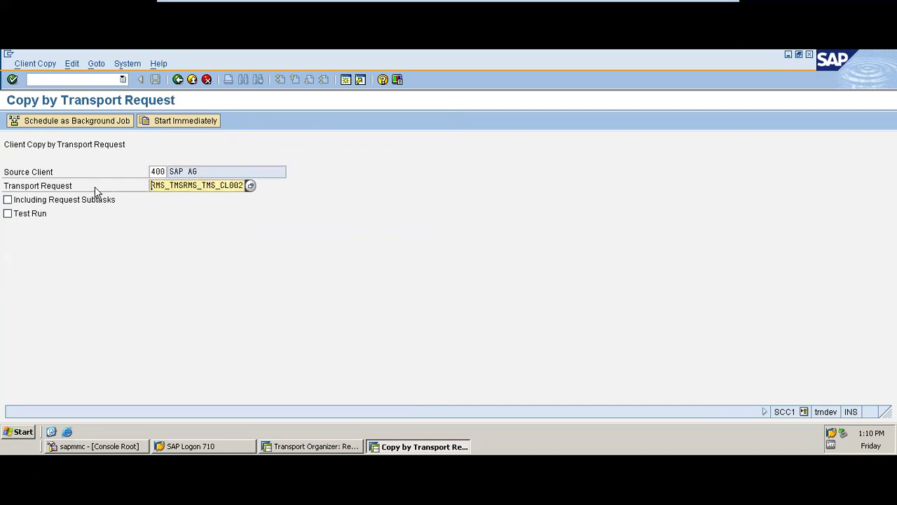
{"action": "left_click", "coordinate": [184, 186]}
{"action": "key", "text": "BackSpace"}
{"action": "key", "text": "BackSpace"}
{"action": "key", "text": "BackSpace"}
{"action": "key", "text": "BackSpace"}
{"action": "key", "text": "BackSpace"}
{"action": "key", "text": "BackSpace"}
{"action": "key", "text": "BackSpace"}
{"action": "left_click", "coordinate": [24, 214]}
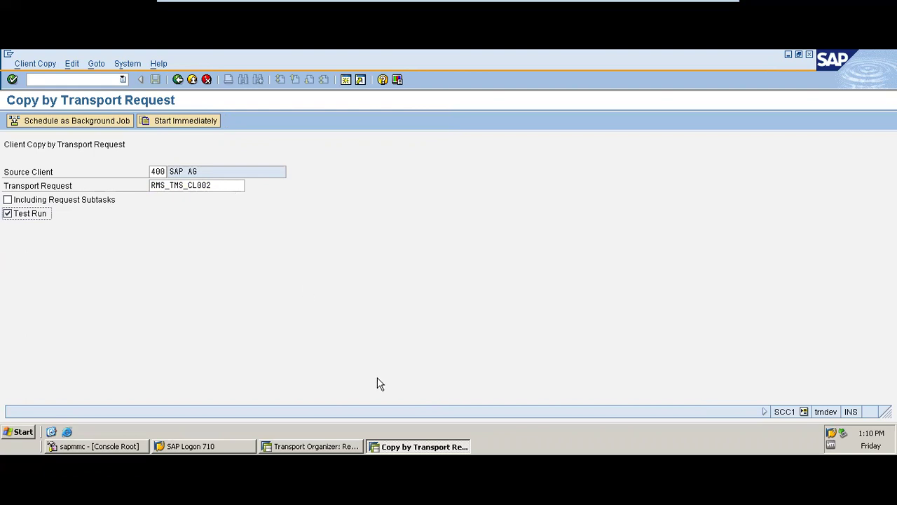
- Switch to the S03 SAP session, open transaction SE09 and display the list of change requests
{"action": "left_click", "coordinate": [688, 10]}
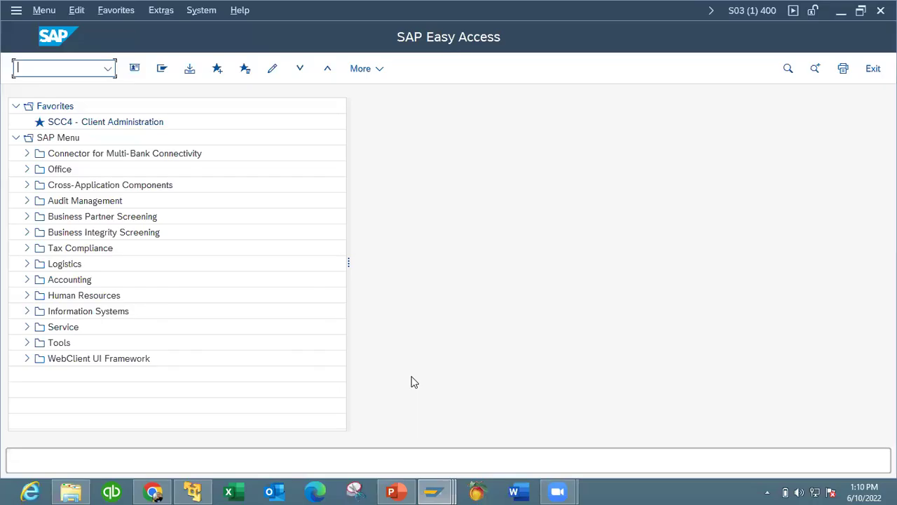
{"action": "mouse_move", "coordinate": [436, 490]}
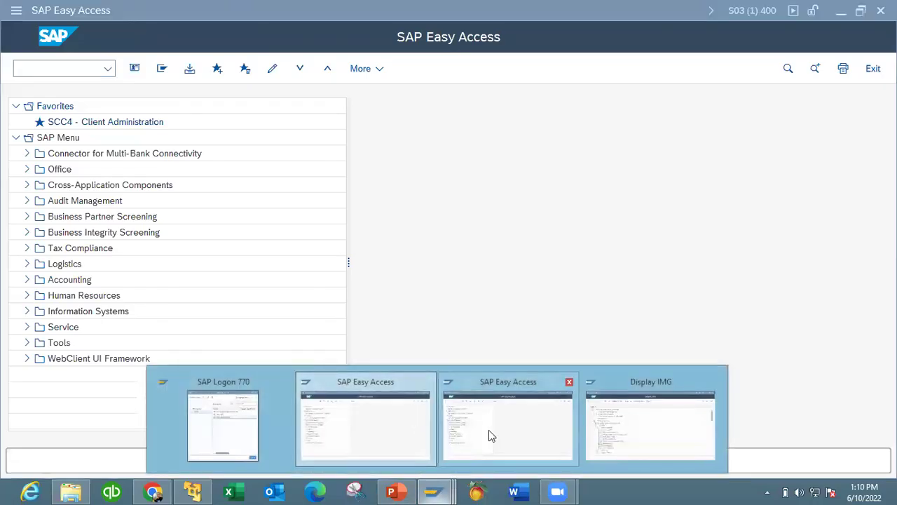
{"action": "left_click", "coordinate": [327, 454]}
{"action": "left_click", "coordinate": [91, 71]}
{"action": "type", "text": "SE09"}
{"action": "key", "text": "Return"}
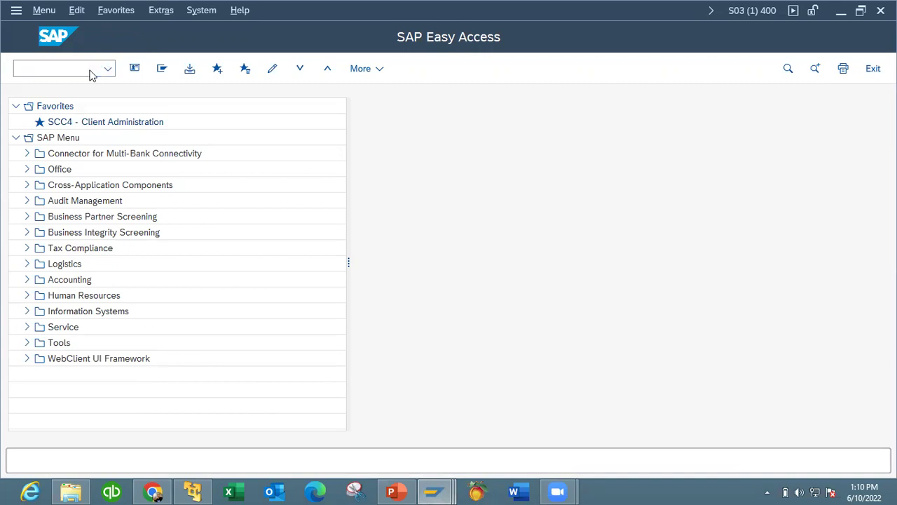
{"action": "left_click", "coordinate": [94, 378]}
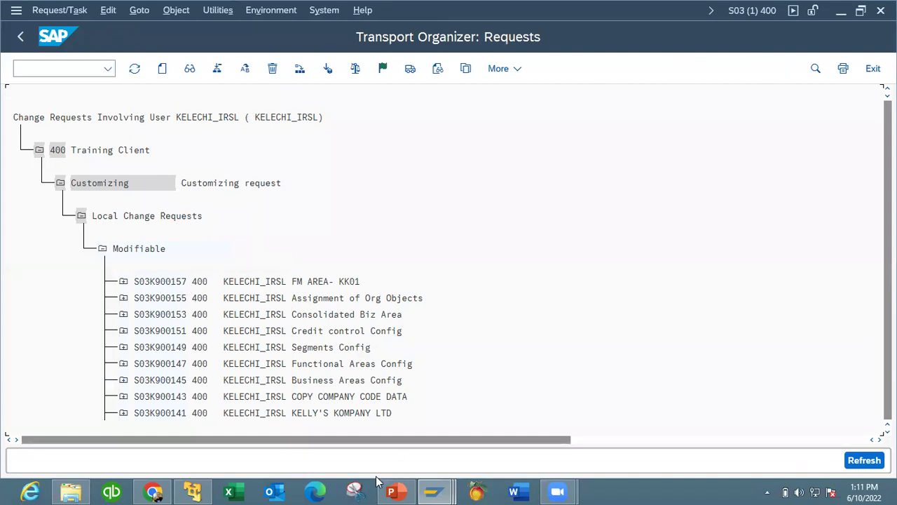
- Return to the virtual machine, set the source client to 000 and run the test copy of RMS_TMS_CL002 immediately
{"action": "left_click", "coordinate": [203, 489]}
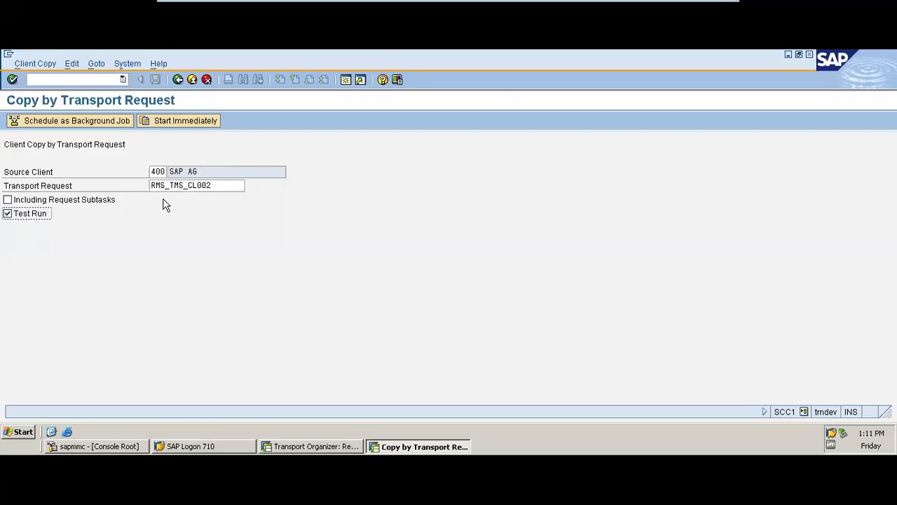
{"action": "left_click", "coordinate": [178, 121]}
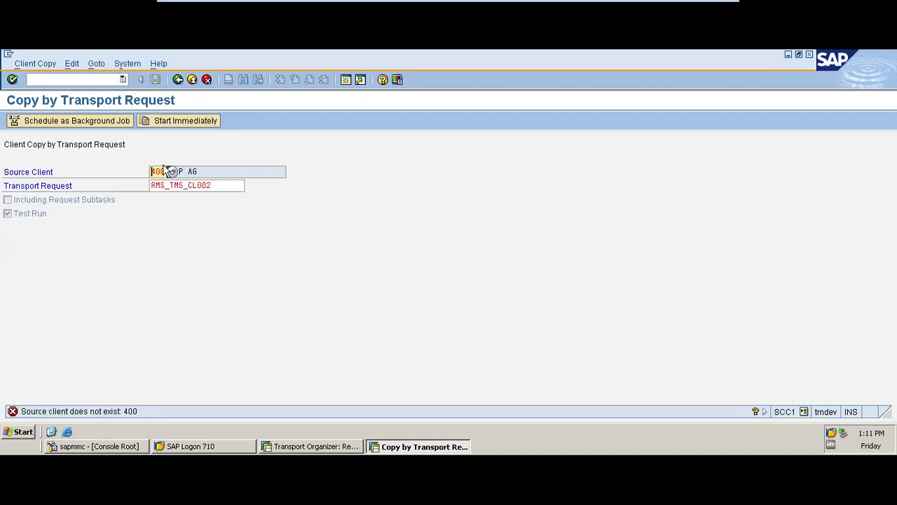
{"action": "key", "text": "BackSpace"}
{"action": "type", "text": "000"}
{"action": "left_click", "coordinate": [182, 122]}
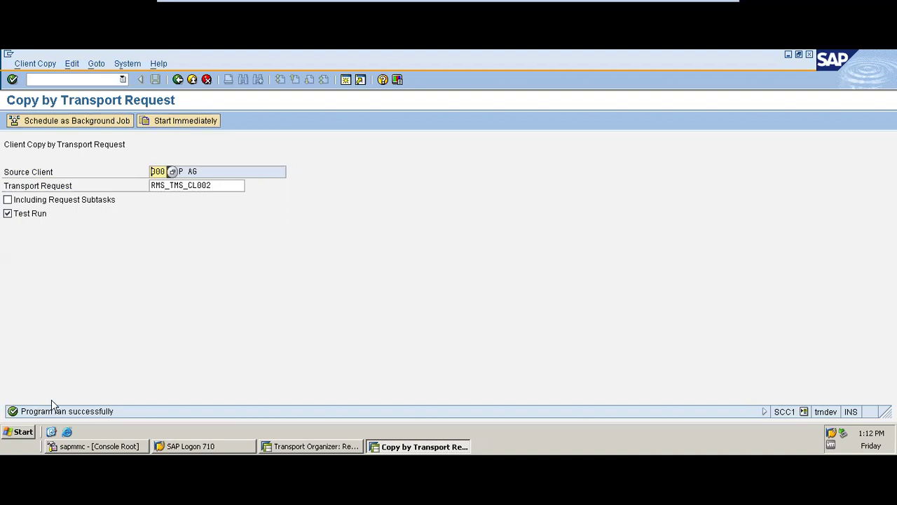
- Turn off the test run, start the copy immediately and confirm copying client-specific data from 000 to 800
{"action": "left_click", "coordinate": [35, 218]}
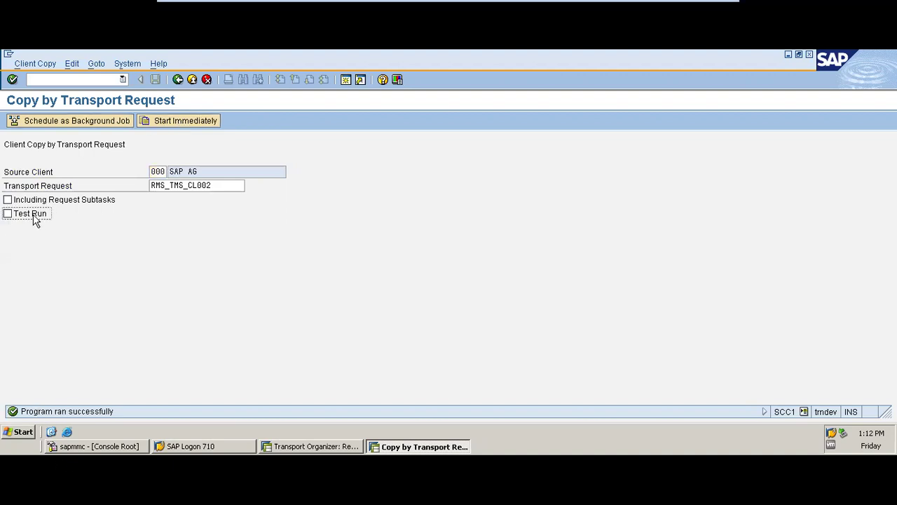
{"action": "left_click", "coordinate": [191, 124]}
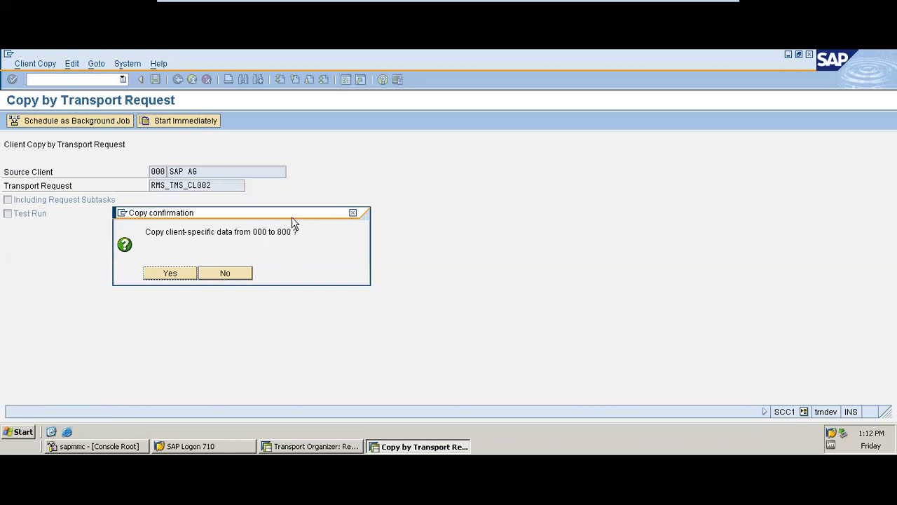
{"action": "left_click", "coordinate": [183, 274]}
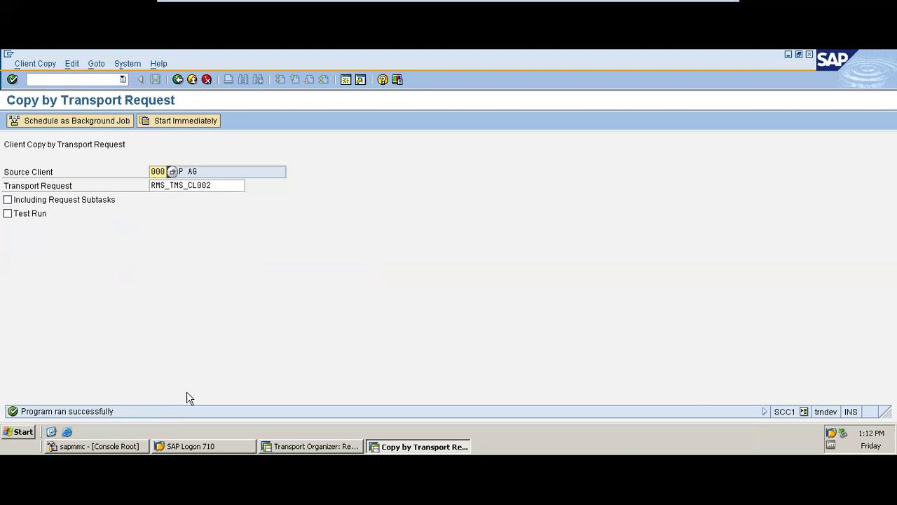
- Copy the request number of the "PHED TRAINING" request from the Transport Organizer session and return to the Copy by Transport Request session
{"action": "left_click", "coordinate": [315, 446]}
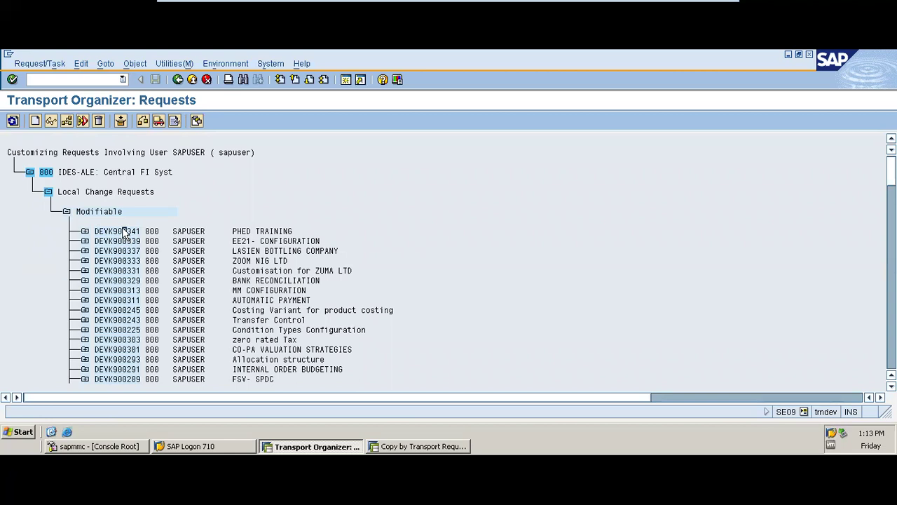
{"action": "key", "text": "ctrl+y"}
{"action": "left_click_drag", "start_coordinate": [140, 228], "coordinate": [84, 231]}
{"action": "key", "text": "ctrl+c"}
{"action": "key", "text": "ctrl+y"}
{"action": "left_click_drag", "start_coordinate": [95, 229], "coordinate": [146, 232]}
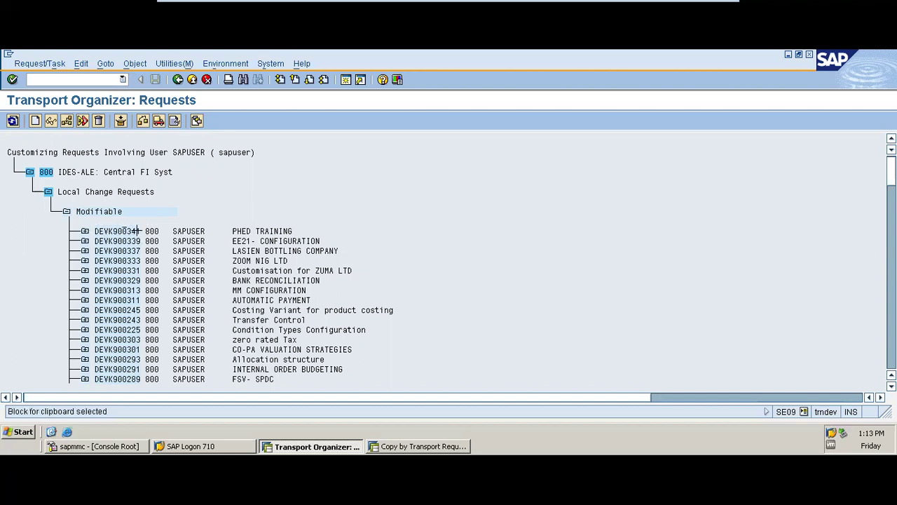
{"action": "key", "text": "ctrl+y"}
{"action": "left_click_drag", "start_coordinate": [141, 231], "coordinate": [94, 230]}
{"action": "left_click", "coordinate": [415, 440]}
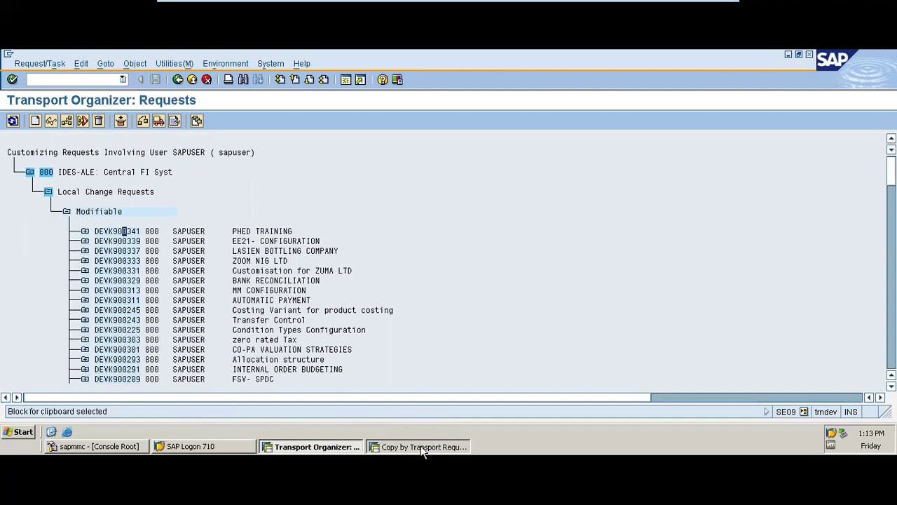
- Replace the transport request with the copied PHED TRAINING request number and turn on the test run
{"action": "left_click_drag", "start_coordinate": [213, 185], "coordinate": [134, 183]}
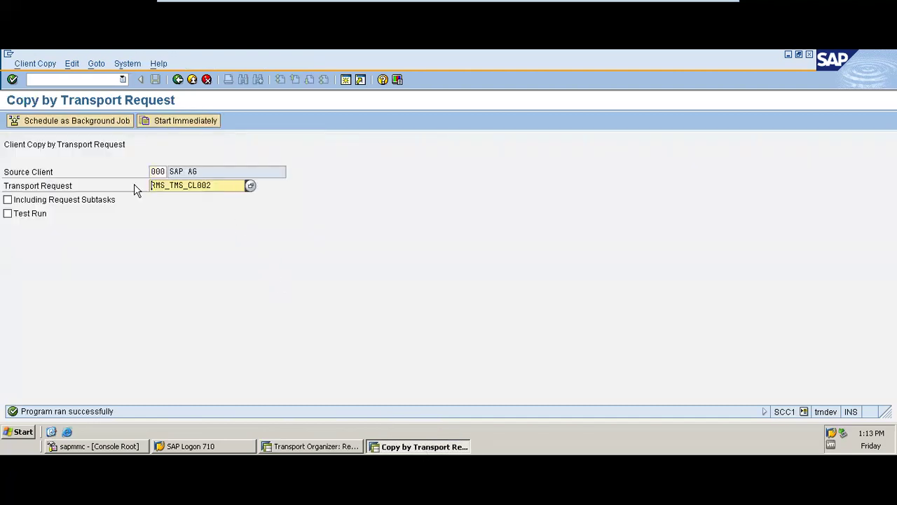
{"action": "key", "text": "ctrl+v"}
{"action": "key", "text": "BackSpace"}
{"action": "key", "text": "BackSpace"}
{"action": "key", "text": "BackSpace"}
{"action": "key", "text": "BackSpace"}
{"action": "key", "text": "BackSpace"}
{"action": "key", "text": "BackSpace"}
{"action": "key", "text": "BackSpace"}
{"action": "left_click", "coordinate": [17, 215]}
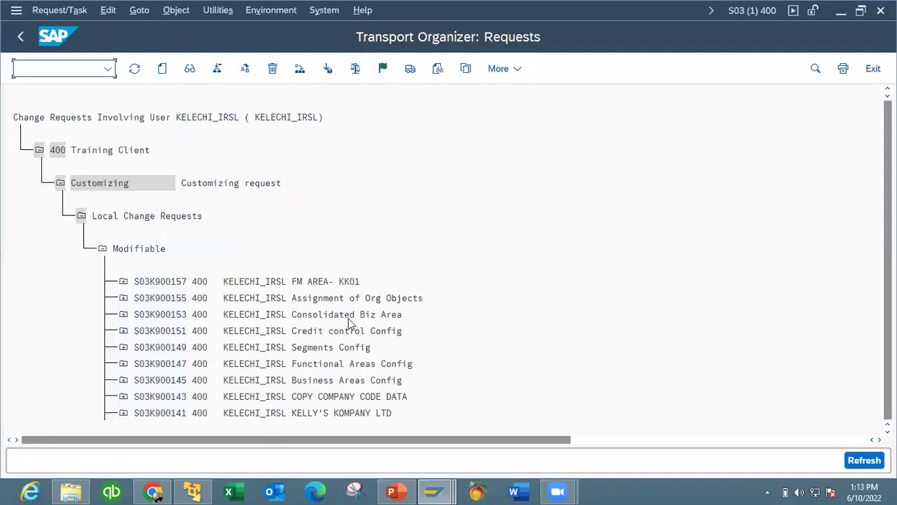
- Leave the S03 request list, switch to PowerPoint and show slide 68, The Import Process
{"action": "left_click", "coordinate": [22, 41]}
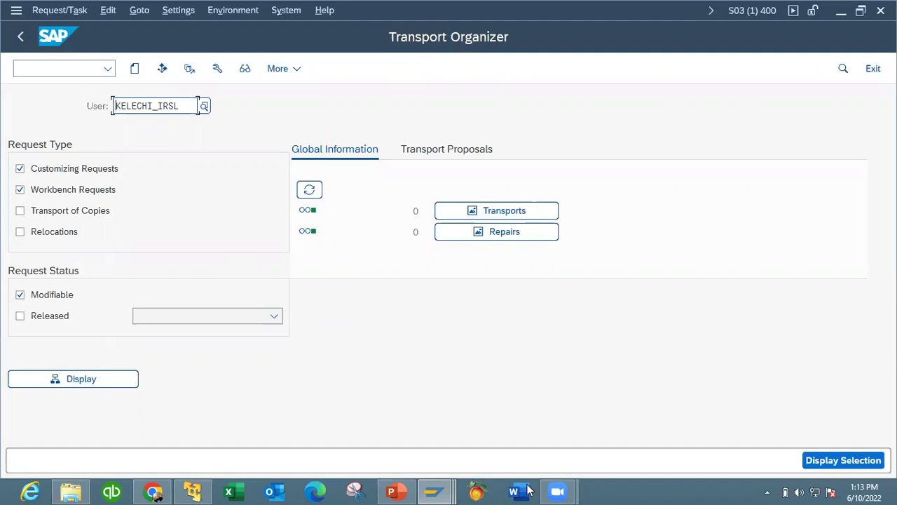
{"action": "left_click", "coordinate": [396, 491]}
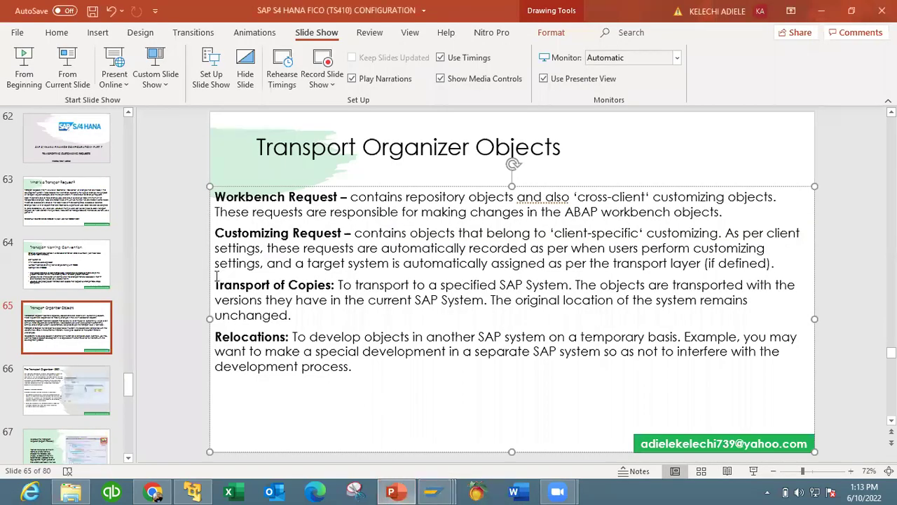
{"action": "left_click_drag", "start_coordinate": [130, 381], "coordinate": [129, 393]}
{"action": "left_click", "coordinate": [66, 232]}
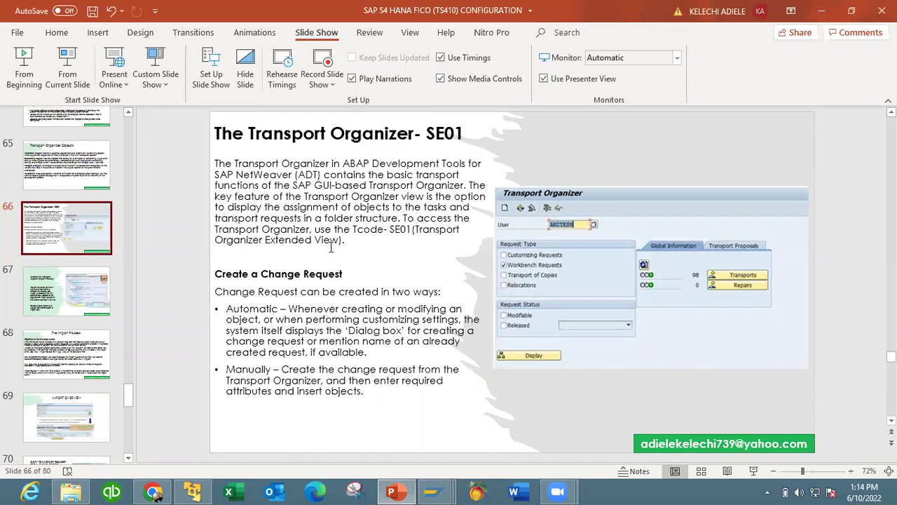
{"action": "left_click", "coordinate": [70, 341]}
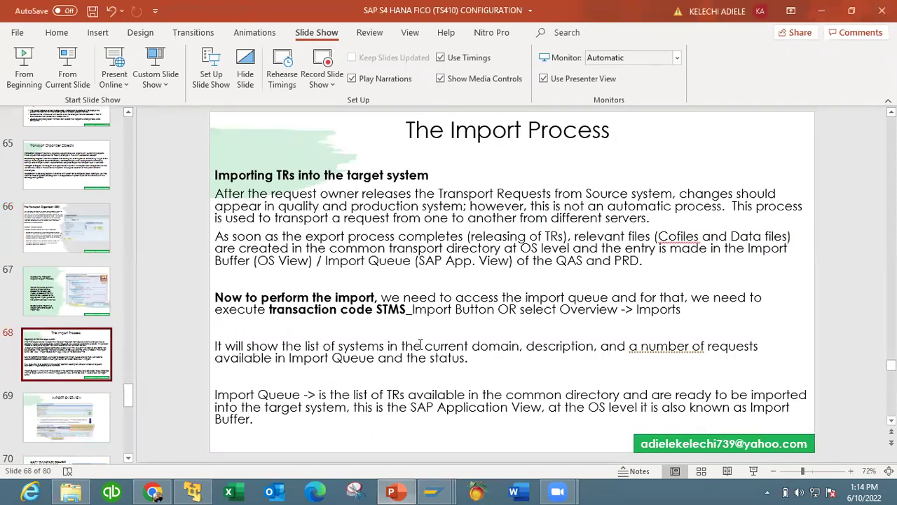
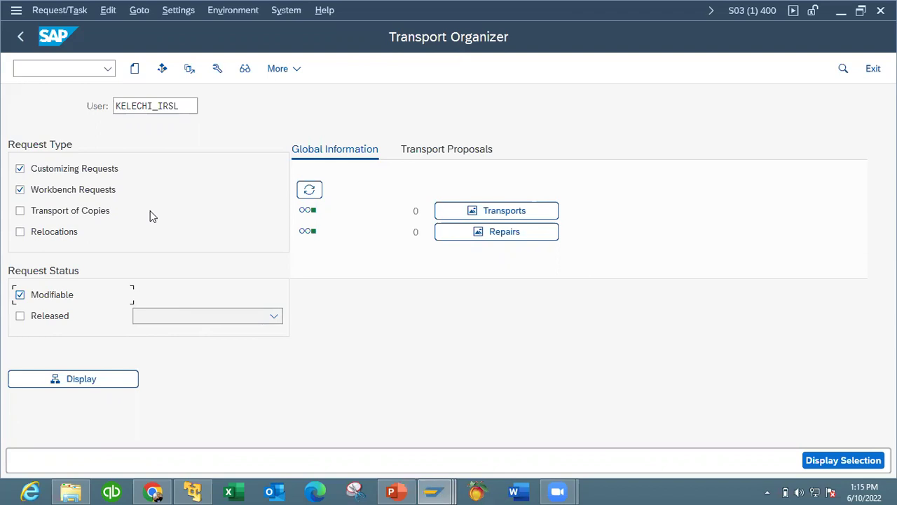
- Display the change requests in the S03 Transport Organizer and try to release the FM AREA- KK01 request directly
{"action": "left_click", "coordinate": [119, 385]}
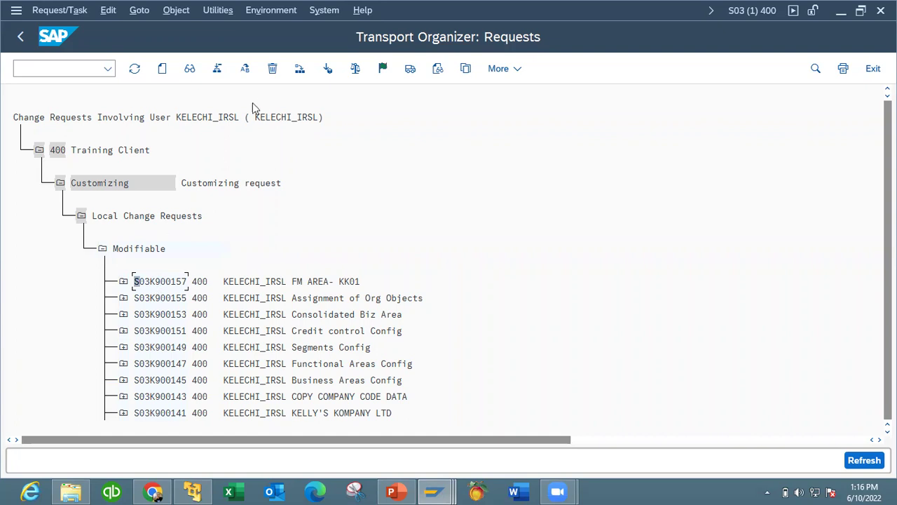
{"action": "left_click", "coordinate": [413, 76]}
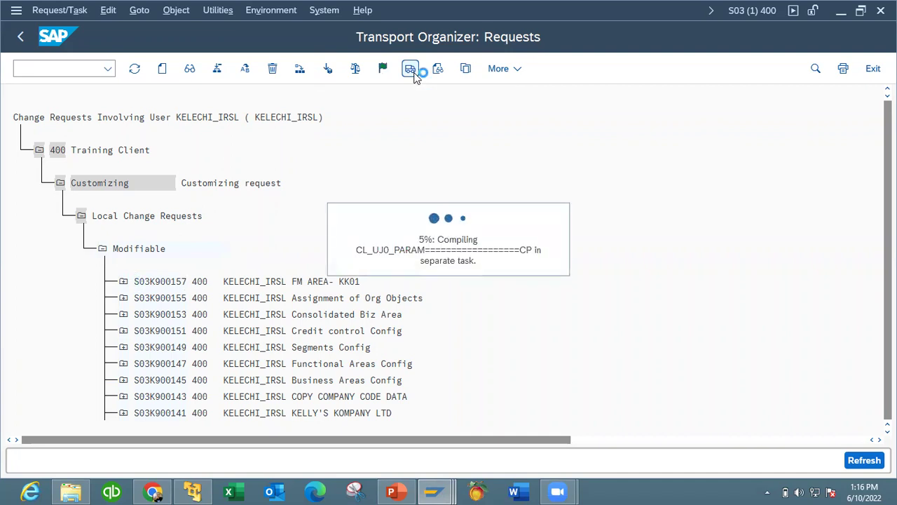
{"action": "left_click", "coordinate": [102, 249]}
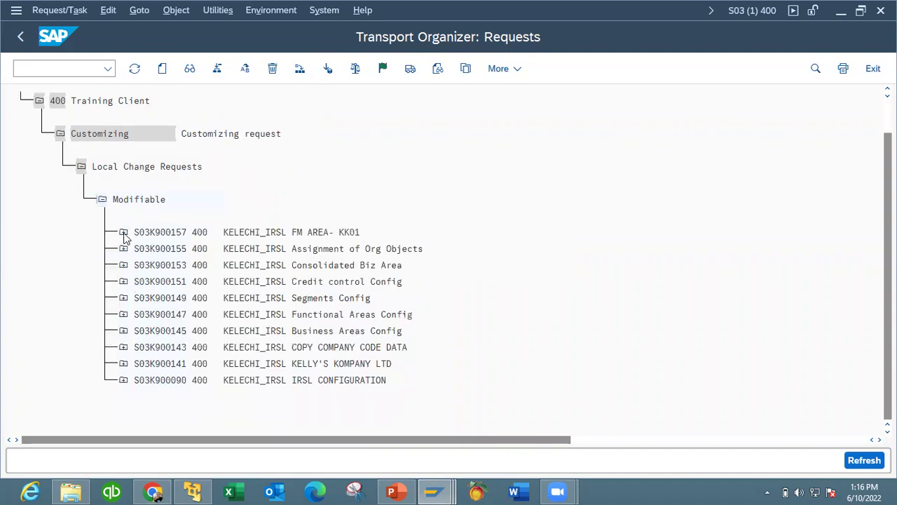
- Release customizing task S03K900158 under the FM AREA- KK01 request, and release request S03K900157 itself
{"action": "left_click", "coordinate": [123, 232]}
{"action": "left_click", "coordinate": [186, 266]}
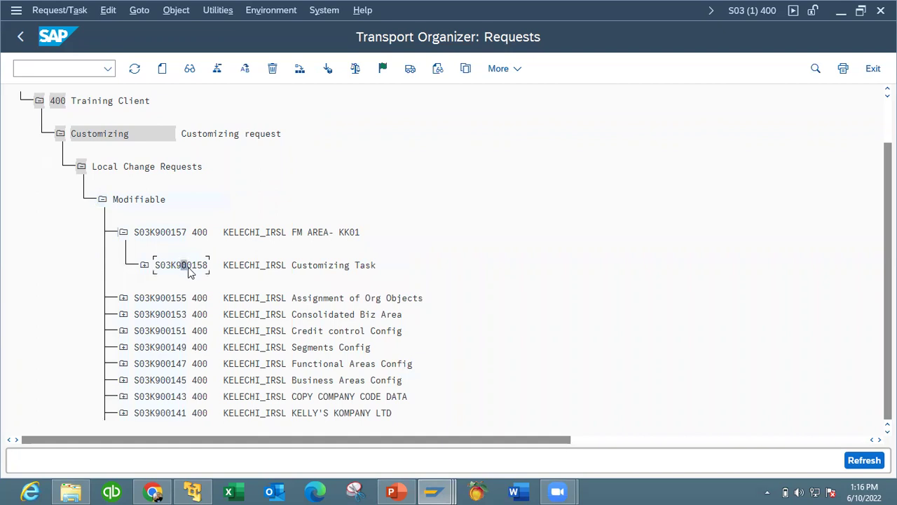
{"action": "left_click", "coordinate": [408, 73]}
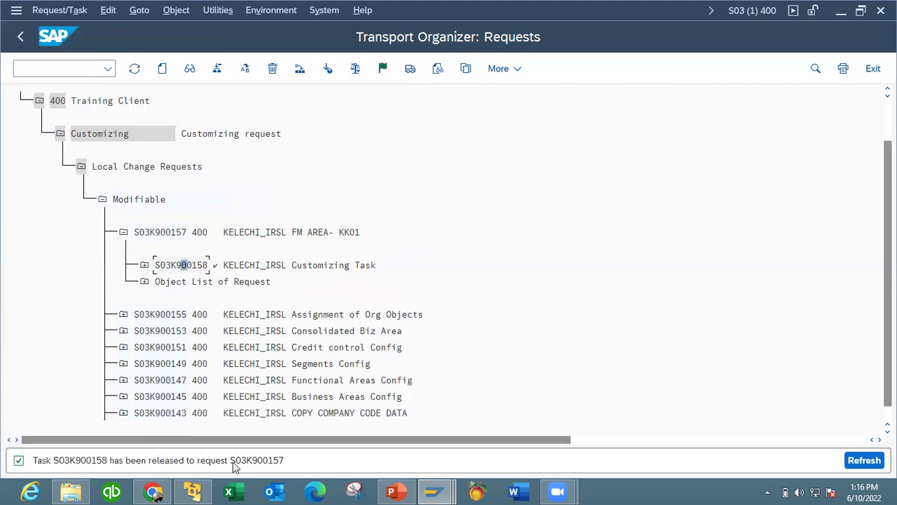
{"action": "left_click", "coordinate": [167, 233]}
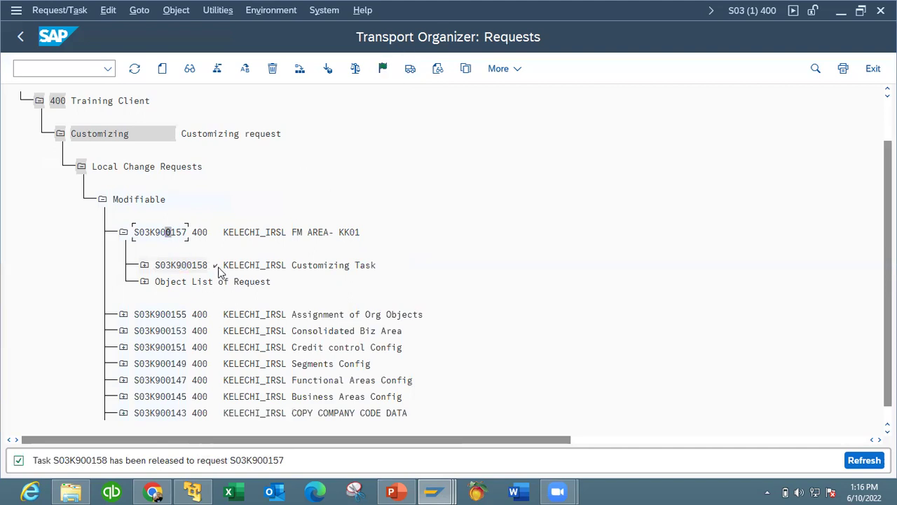
{"action": "left_click", "coordinate": [410, 71]}
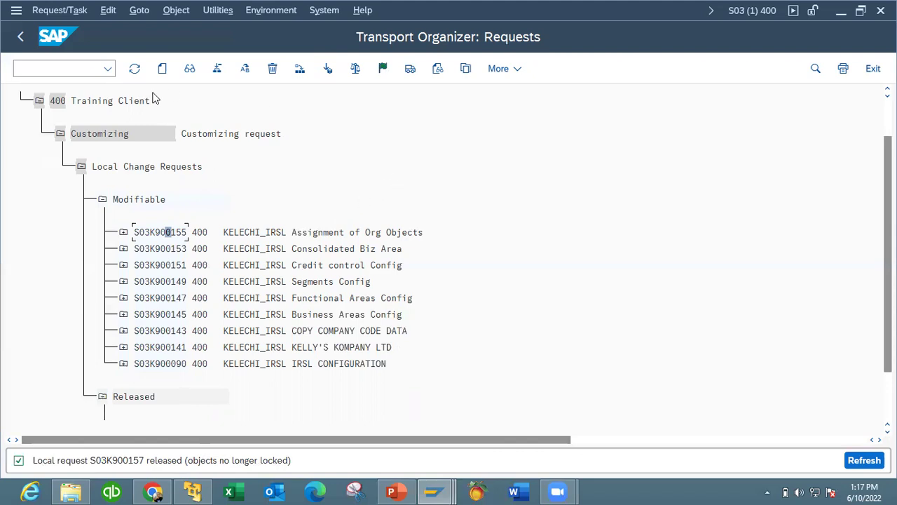
- Create a new SAP session, view the import queue with transaction STMS_IMPORT and return to SAP Easy Access
{"action": "left_click", "coordinate": [323, 10]}
{"action": "mouse_move", "coordinate": [363, 10]}
{"action": "mouse_move", "coordinate": [322, 11]}
{"action": "left_click", "coordinate": [333, 29]}
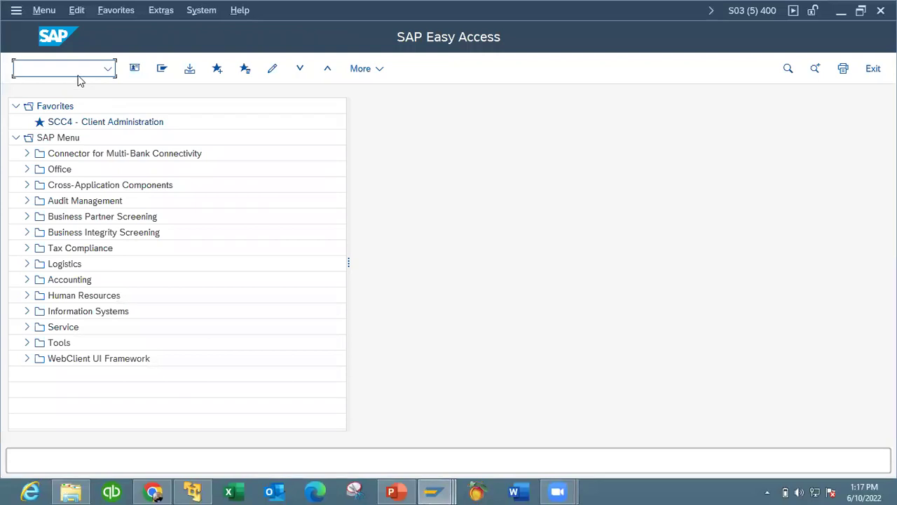
{"action": "type", "text": "STMS_IMPOT"}
{"action": "key", "text": "BackSpace"}
{"action": "type", "text": "AR"}
{"action": "key", "text": "BackSpace"}
{"action": "key", "text": "BackSpace"}
{"action": "type", "text": "RT"}
{"action": "key", "text": "Return"}
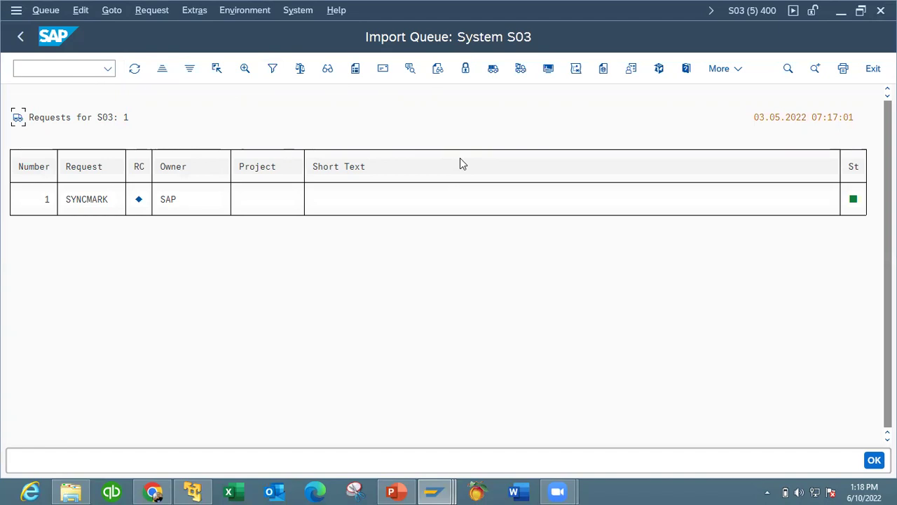
{"action": "left_click", "coordinate": [25, 39]}
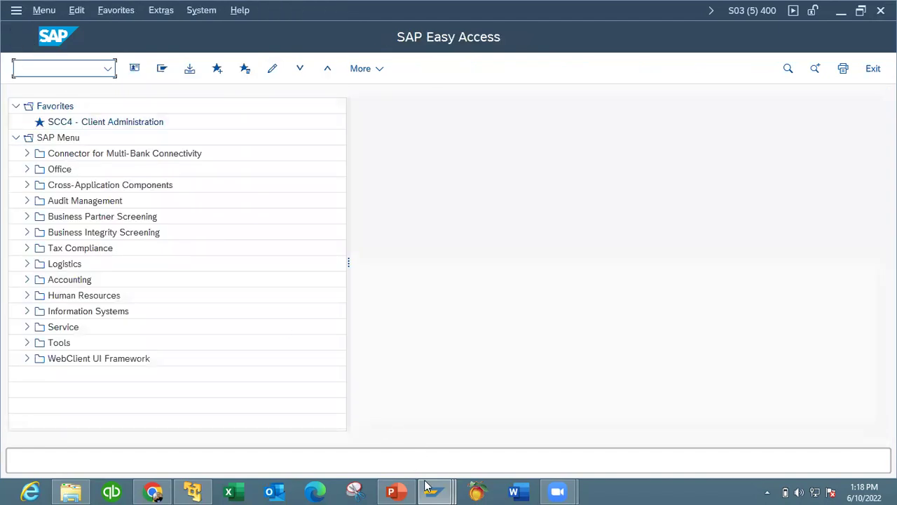
- In the Transport Organizer session, display only released requests from 10.06.2022, excluding modifiable ones, and return to the selection screen
{"action": "left_click", "coordinate": [435, 491]}
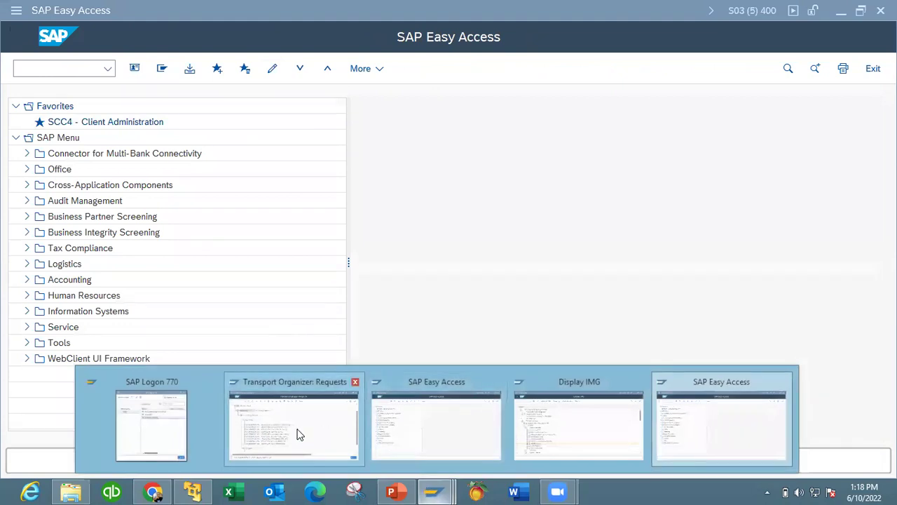
{"action": "left_click", "coordinate": [296, 432]}
{"action": "left_click", "coordinate": [22, 35]}
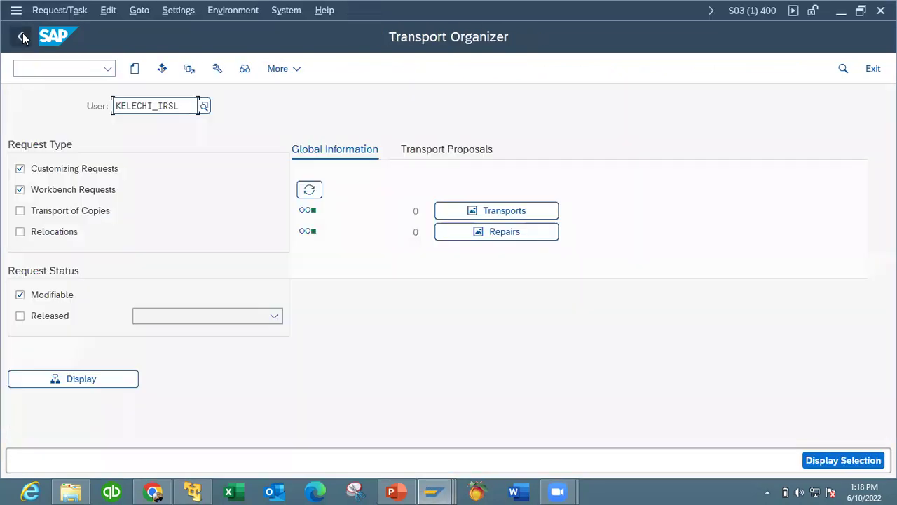
{"action": "left_click", "coordinate": [38, 317]}
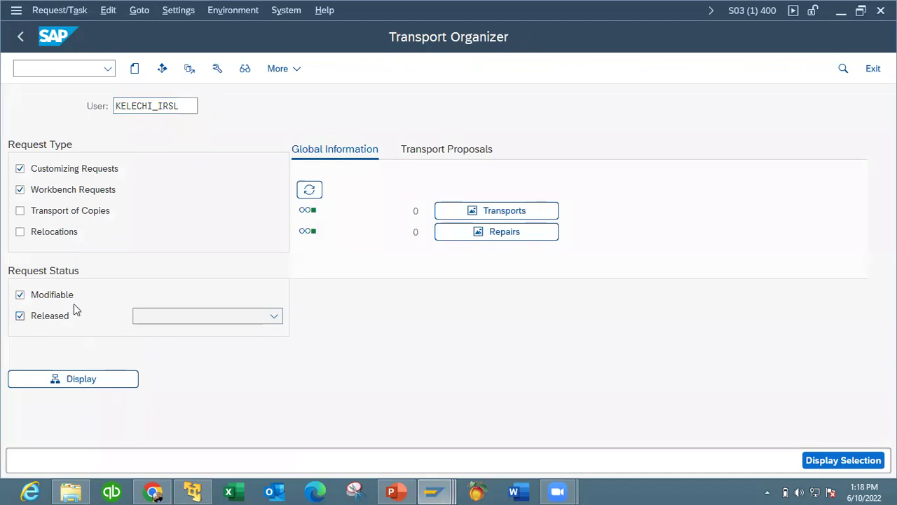
{"action": "left_click", "coordinate": [59, 297]}
{"action": "left_click", "coordinate": [274, 316]}
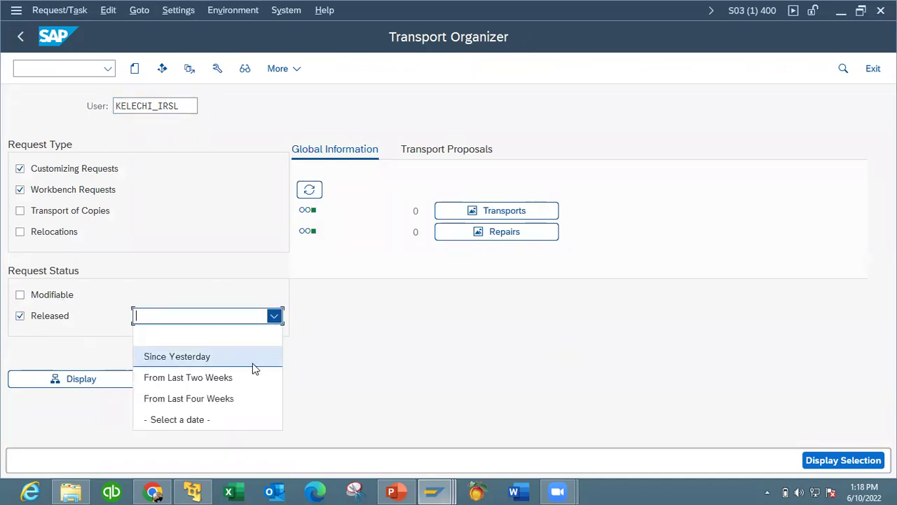
{"action": "left_click", "coordinate": [239, 419]}
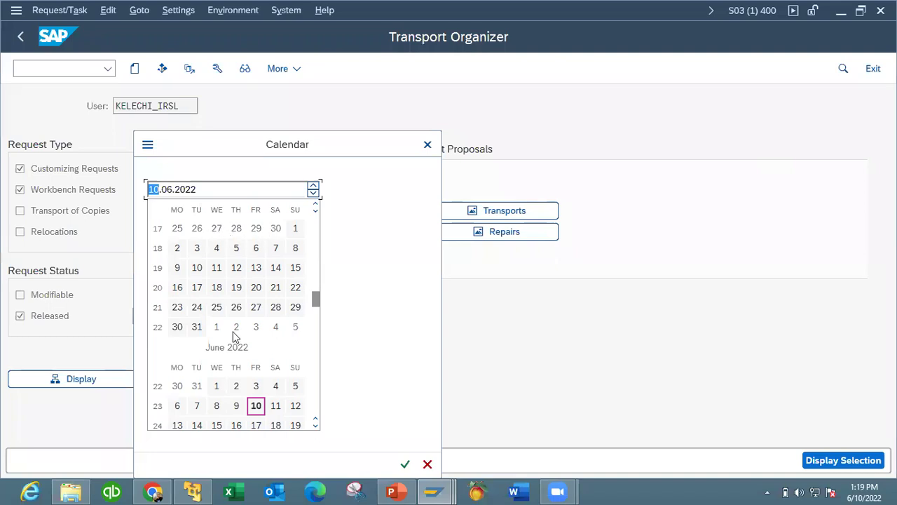
{"action": "left_click", "coordinate": [256, 407]}
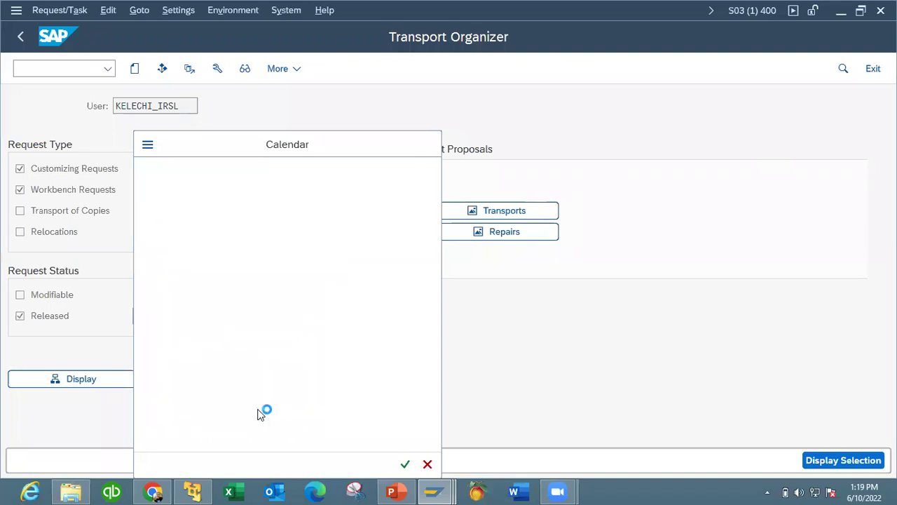
{"action": "left_click", "coordinate": [103, 384]}
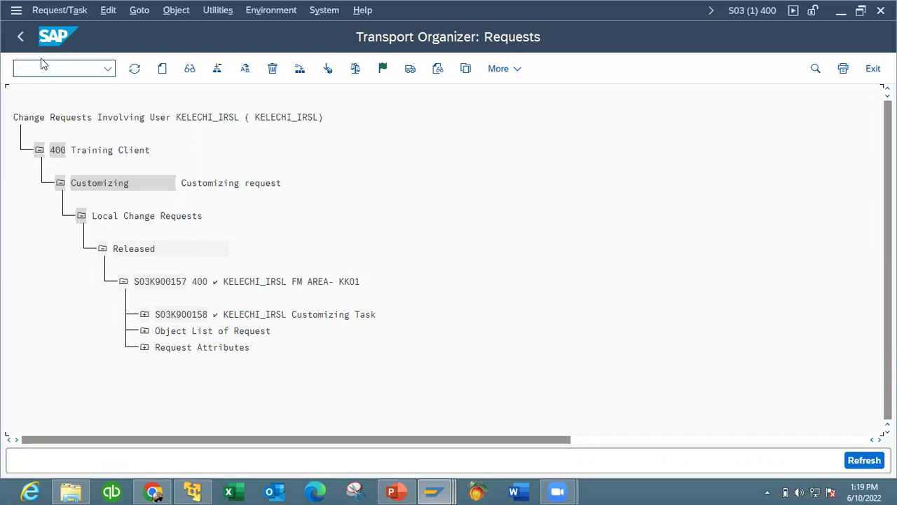
{"action": "left_click", "coordinate": [20, 37]}
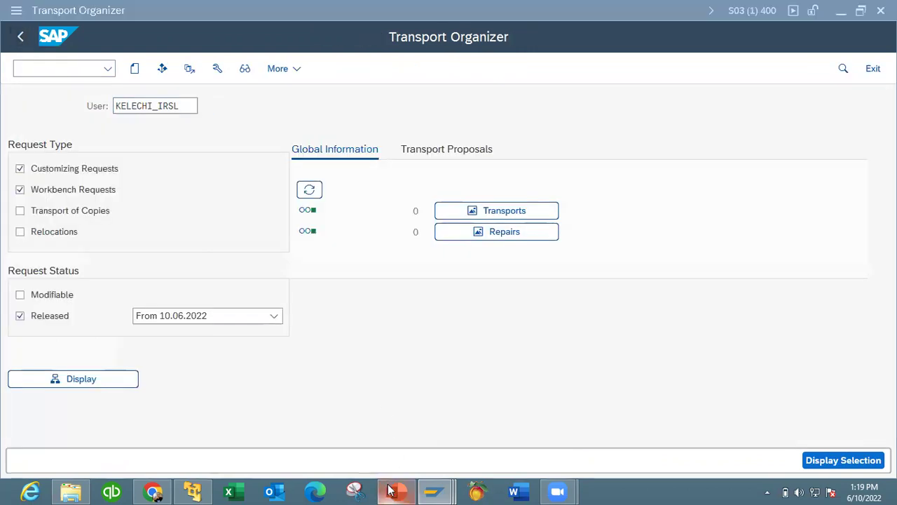
- Switch to PowerPoint and view the Import Overview slide and the SAP Client Copy Codes slide
{"action": "left_click", "coordinate": [394, 491]}
{"action": "left_click", "coordinate": [97, 419]}
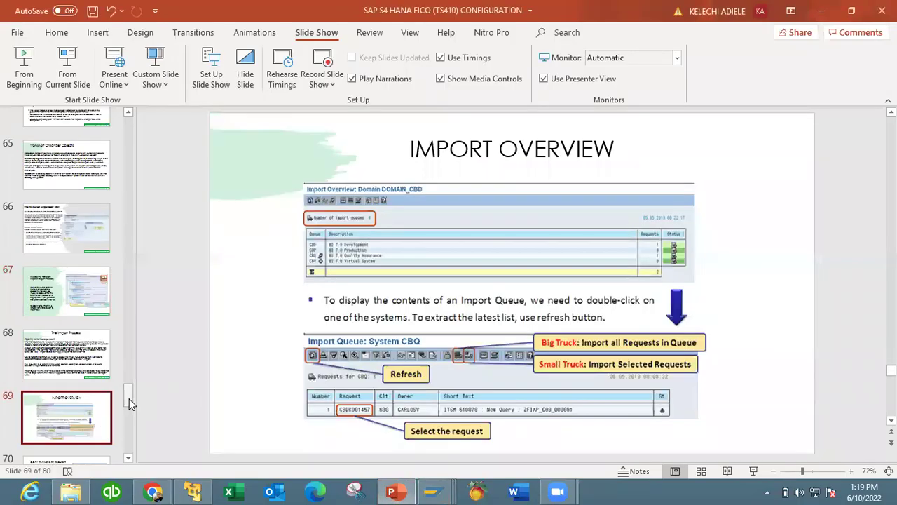
{"action": "left_click_drag", "start_coordinate": [128, 405], "coordinate": [125, 437]}
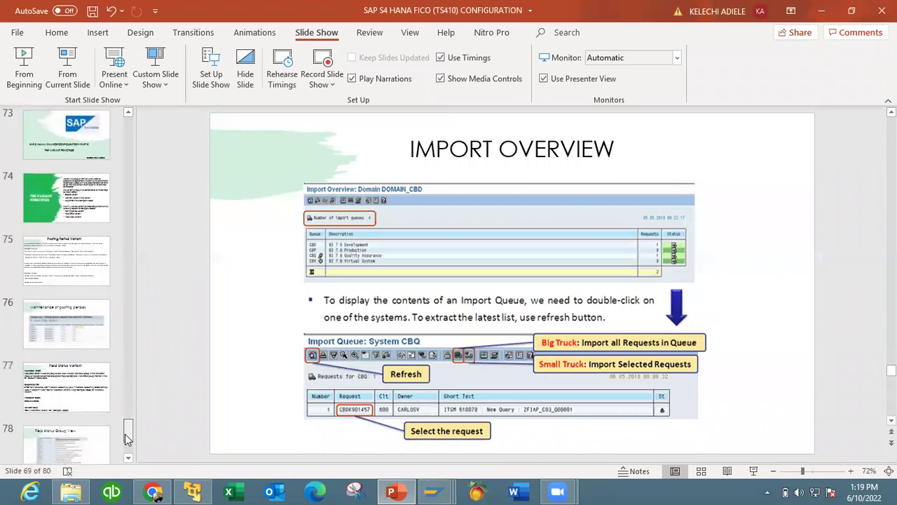
{"action": "left_click", "coordinate": [63, 326]}
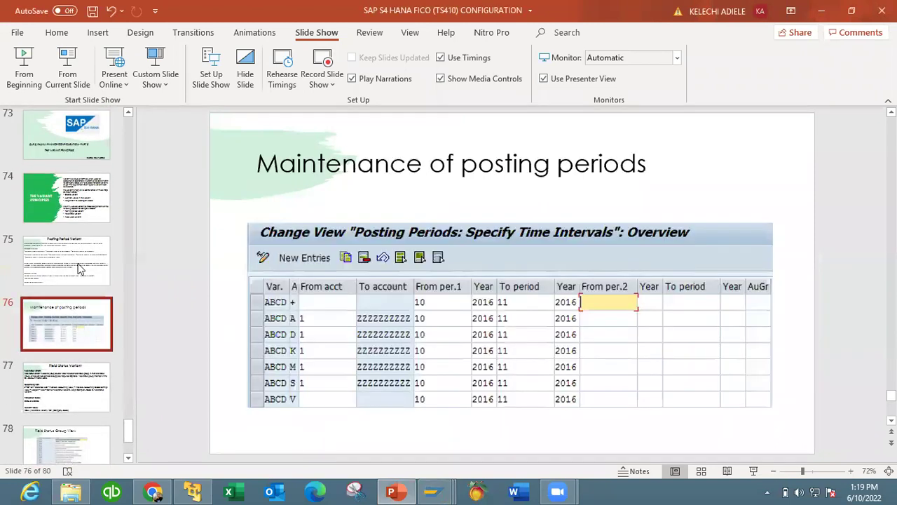
{"action": "scroll", "coordinate": [127, 111], "scroll_direction": "up", "scroll_amount": 3}
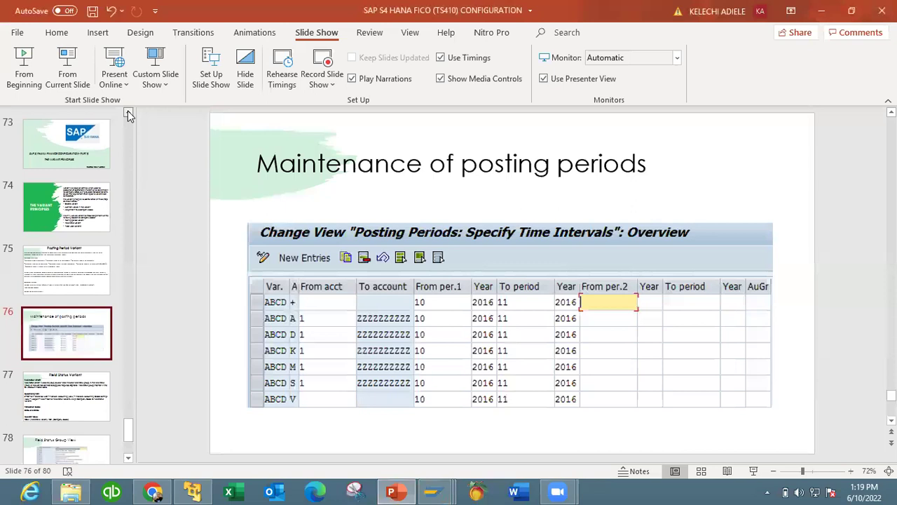
{"action": "left_click", "coordinate": [81, 173]}
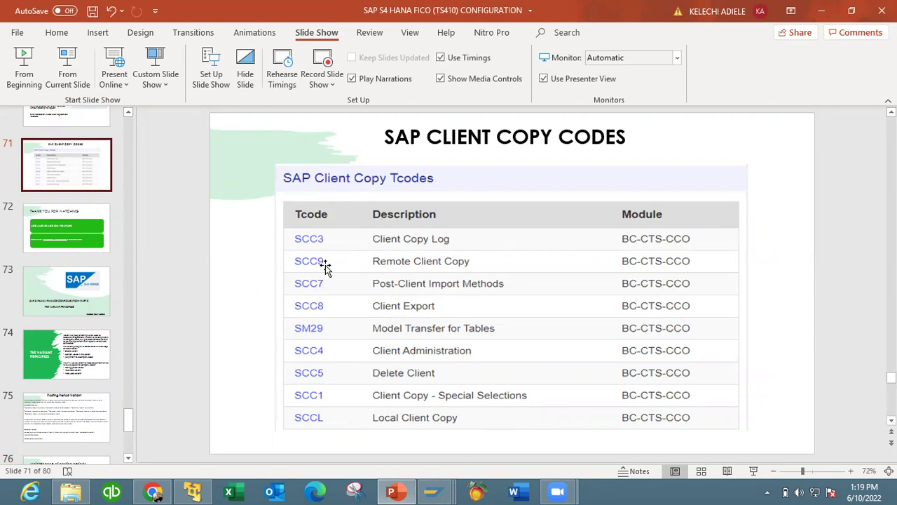
- Show the closing slide 72, Thank You for Watching, and look back through the earlier slide thumbnails
{"action": "scroll", "coordinate": [131, 118], "scroll_direction": "up", "scroll_amount": 2}
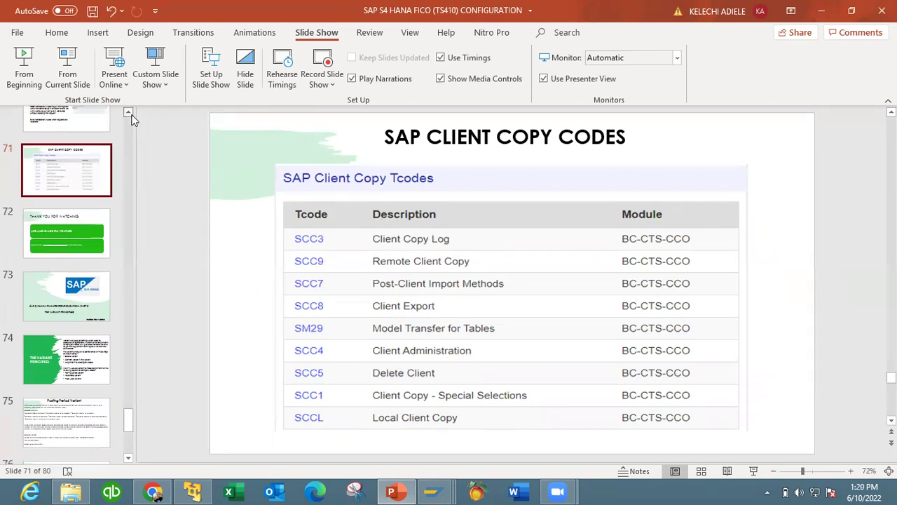
{"action": "scroll", "coordinate": [132, 118], "scroll_direction": "up", "scroll_amount": 3}
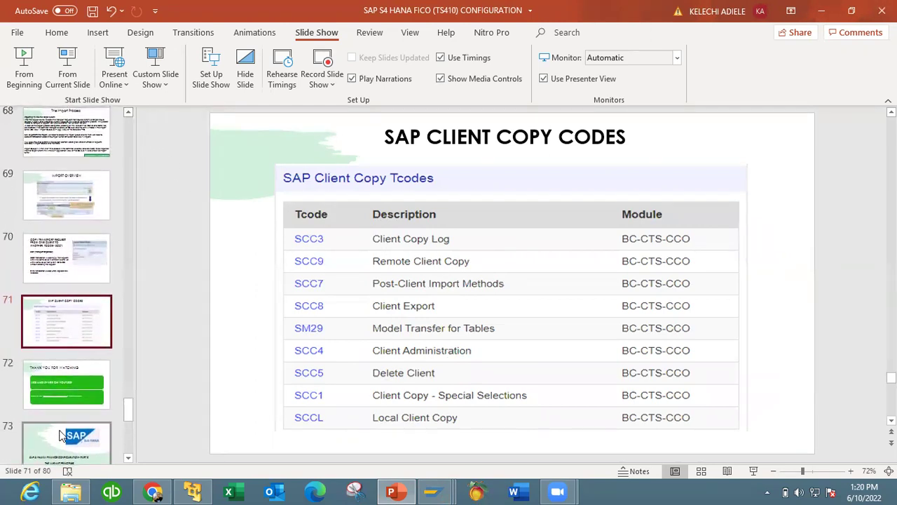
{"action": "left_click", "coordinate": [77, 377]}
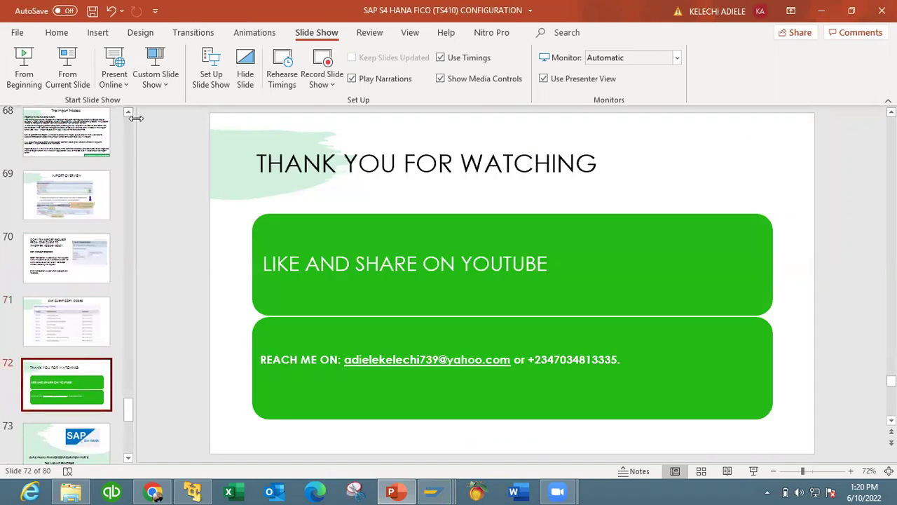
{"action": "scroll", "coordinate": [129, 117], "scroll_direction": "up", "scroll_amount": 5}
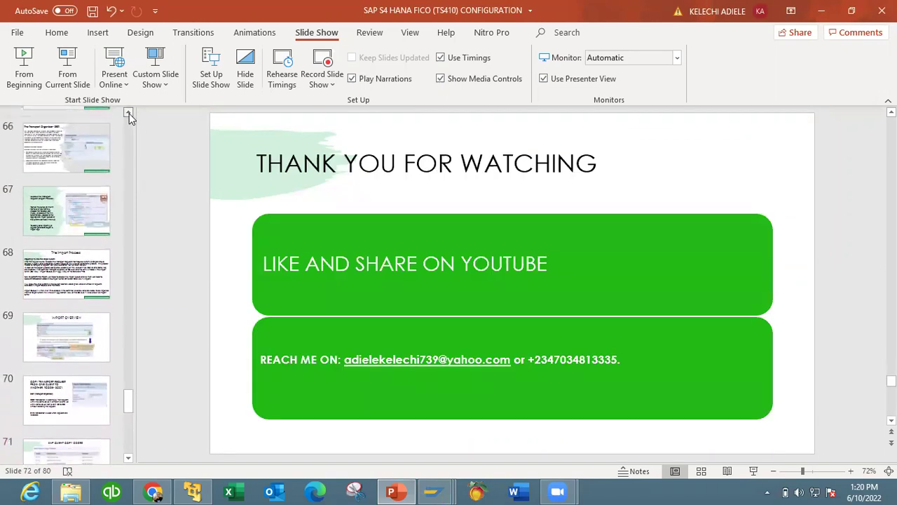
{"action": "scroll", "coordinate": [129, 116], "scroll_direction": "up", "scroll_amount": 4}
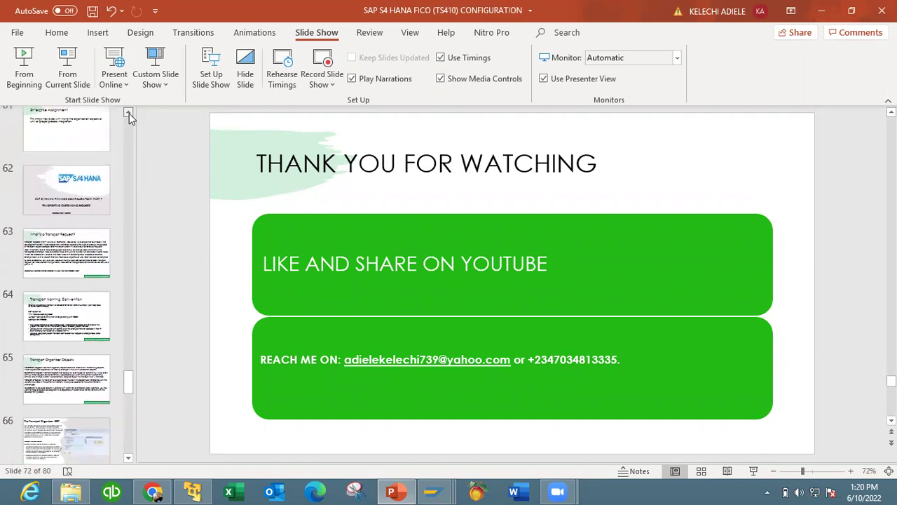